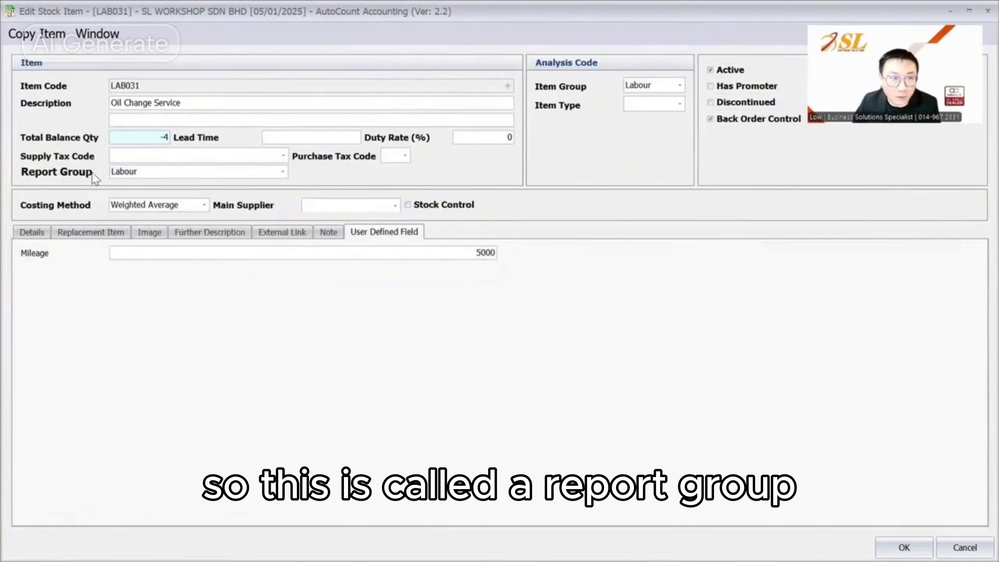
Keep Labour as LAB031's Report Group and save the item with OK
click(159, 175)
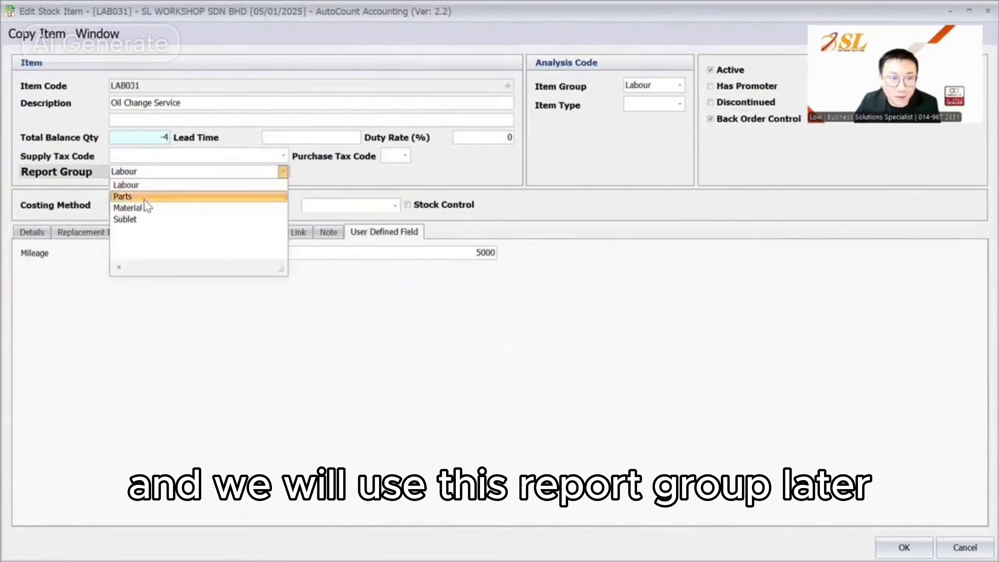
click(538, 204)
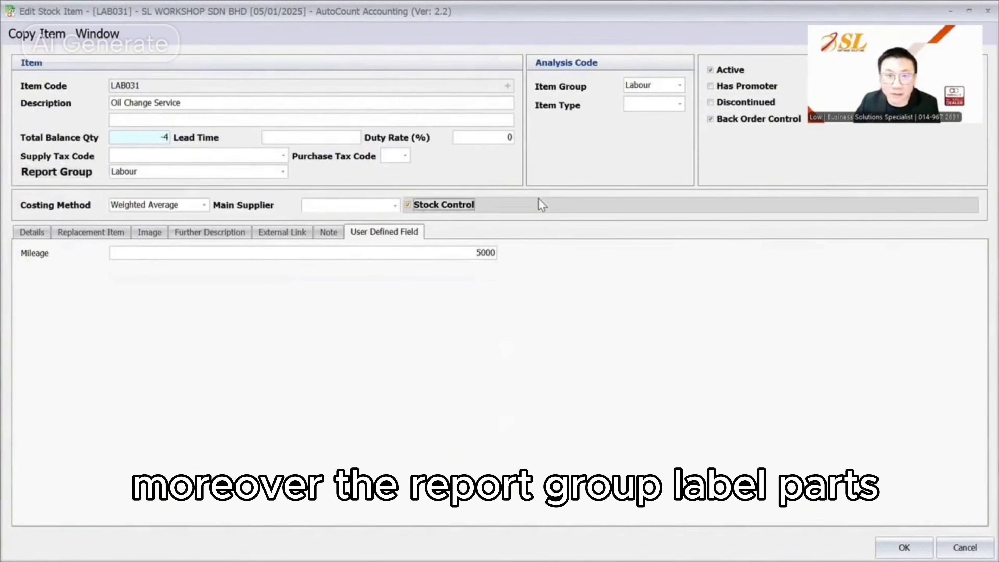
click(24, 230)
click(904, 547)
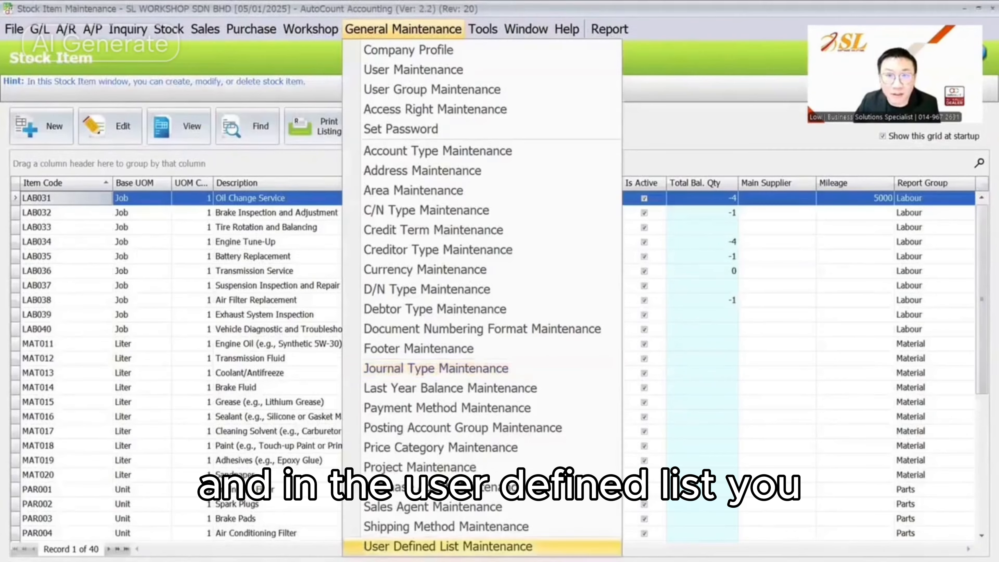
Add 'Lubricant' on a new line after Sublet in the RptGrpLst user-defined list and save it
click(447, 546)
click(28, 118)
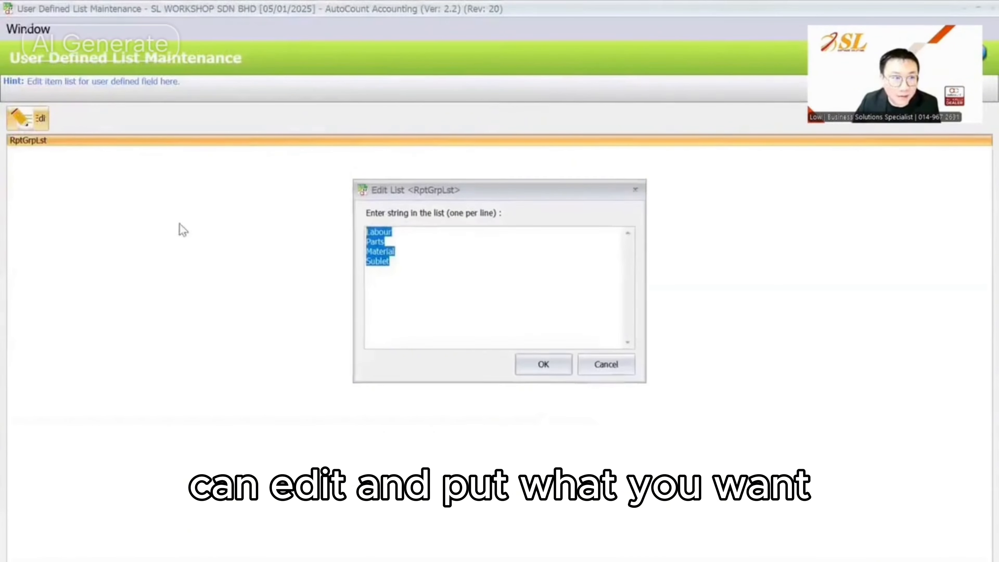
click(443, 267)
key(Return)
text(Lubricanrt)
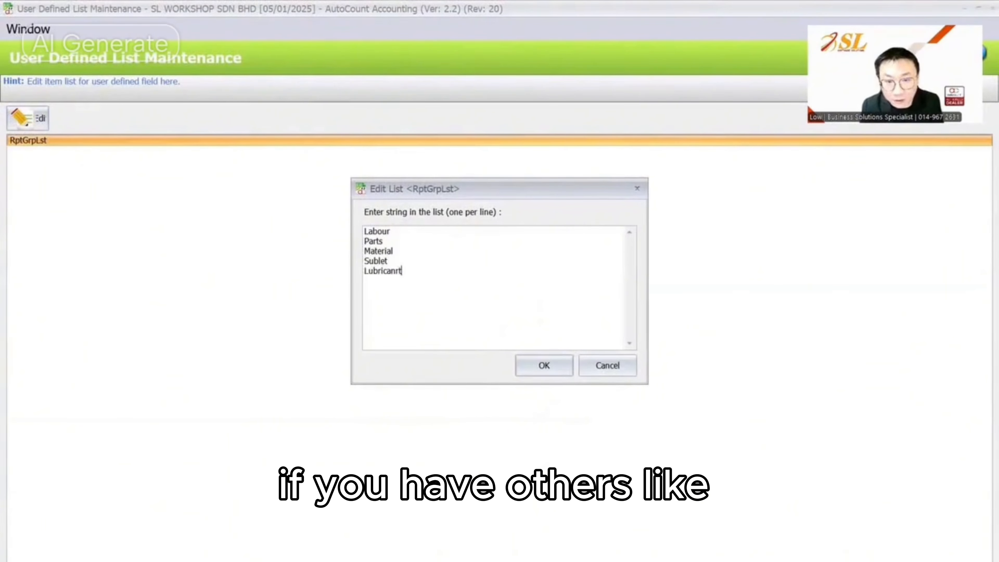
key(BackSpace)
key(BackSpace)
text(t)
drag(398, 272, 373, 272)
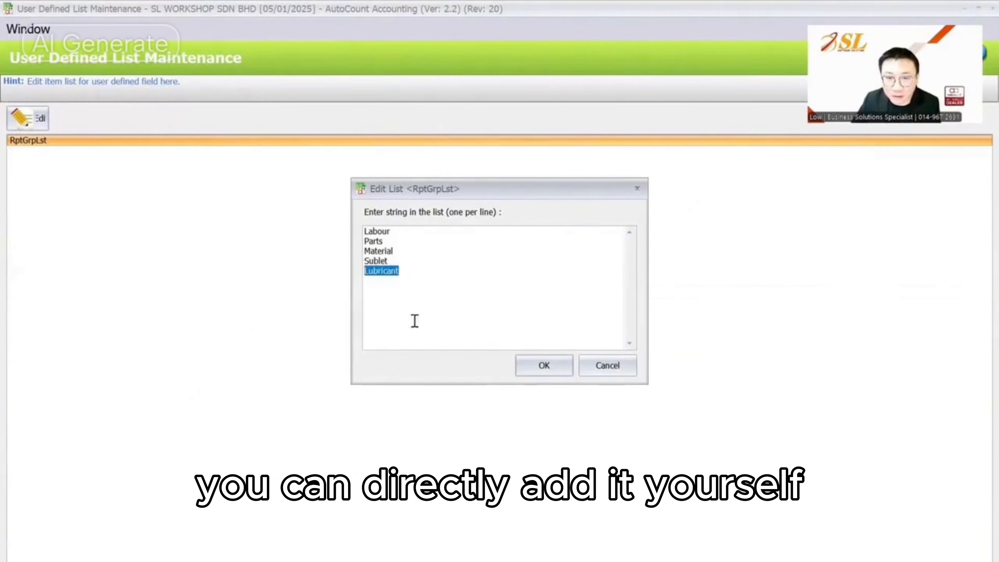
click(538, 365)
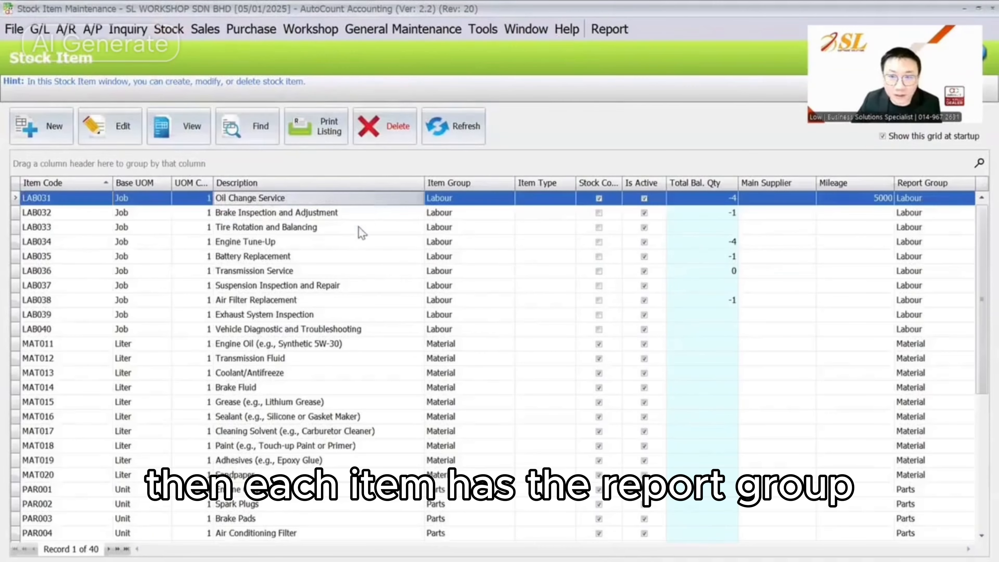
Drag the Report Group column so it sits right after Description
click(359, 228)
drag(920, 183, 444, 199)
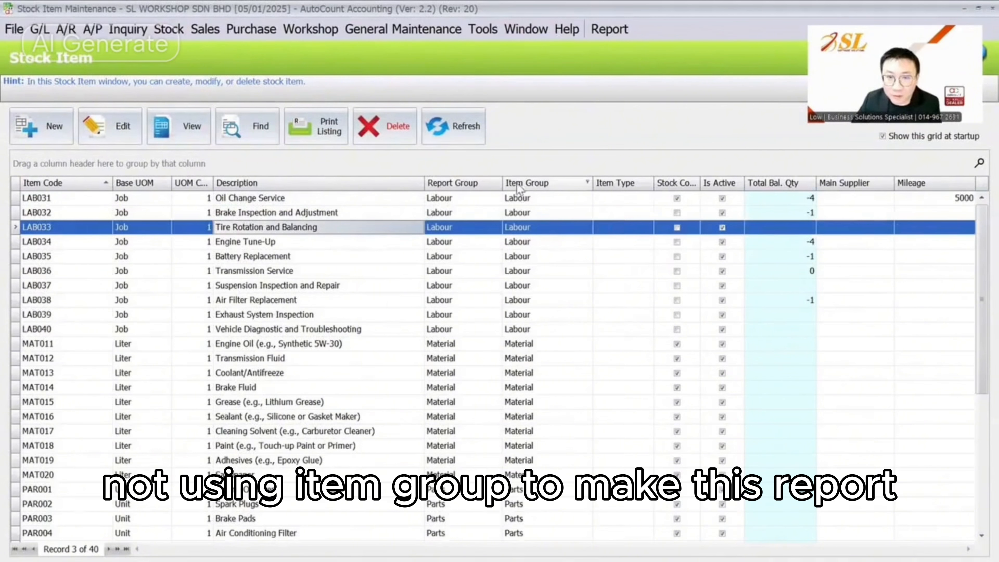
scroll(461, 328, down, 2)
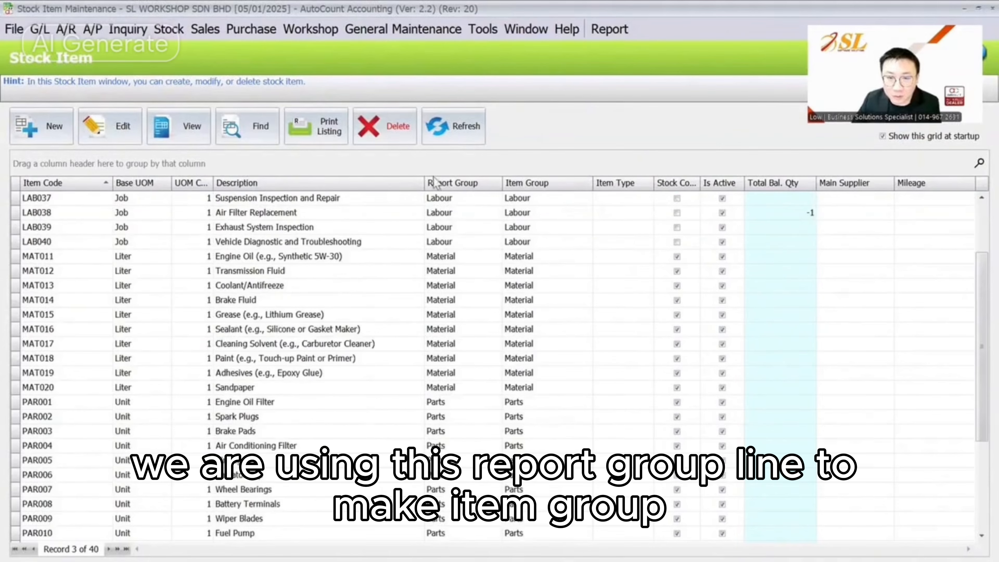
scroll(456, 246, down, 3)
scroll(456, 247, up, 5)
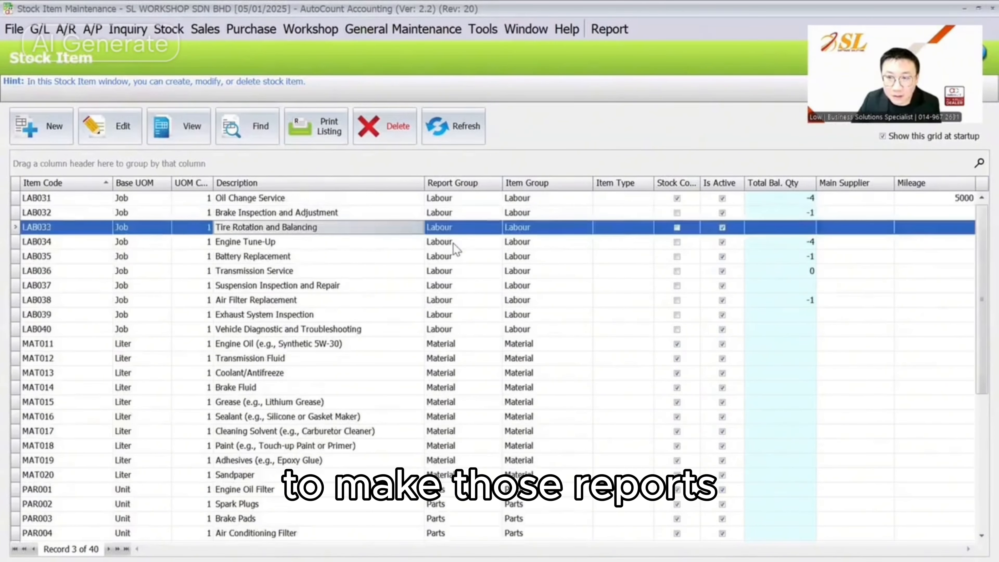
Compare LAB031's item type, report group and item group in the stock item list
click(451, 286)
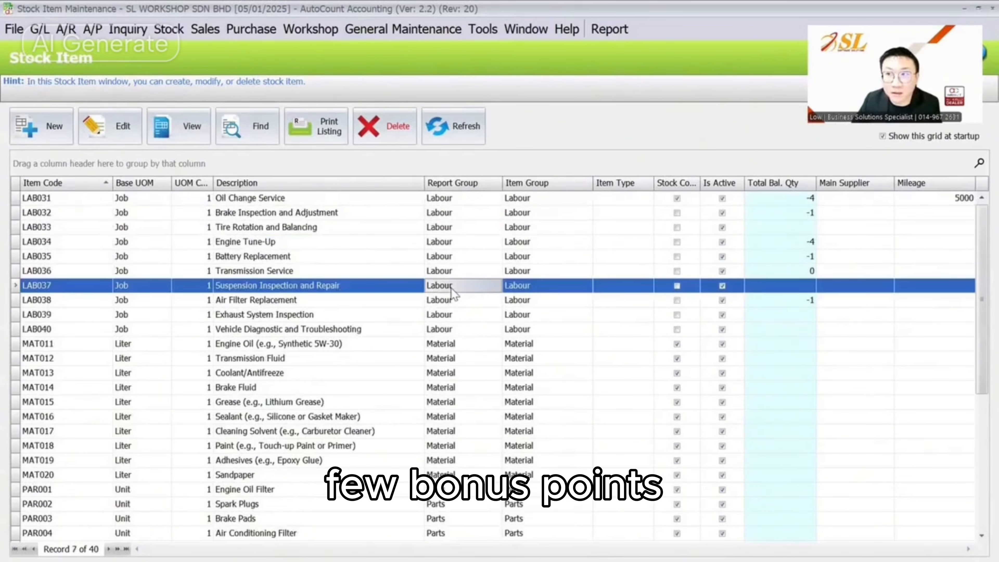
click(627, 203)
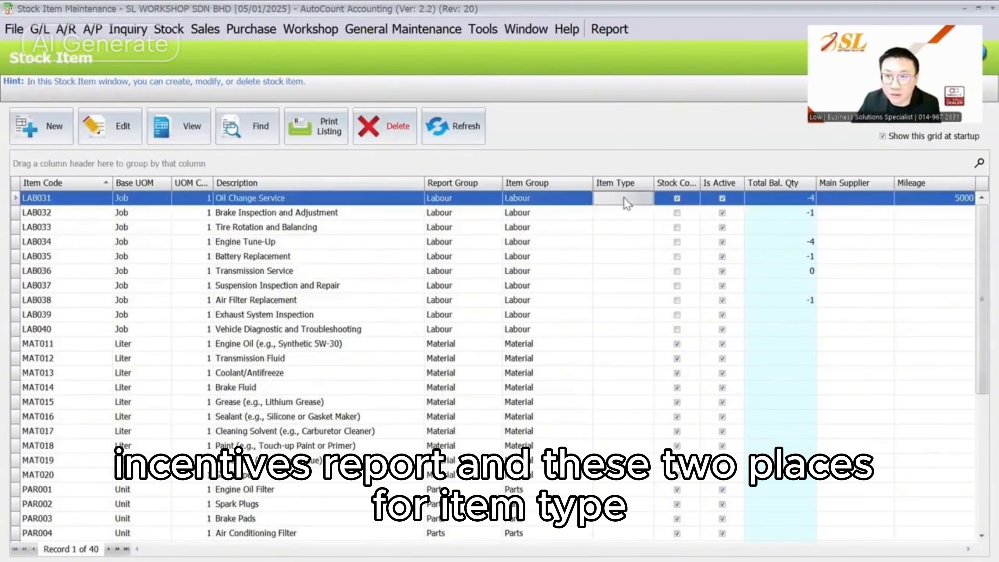
click(439, 199)
click(570, 198)
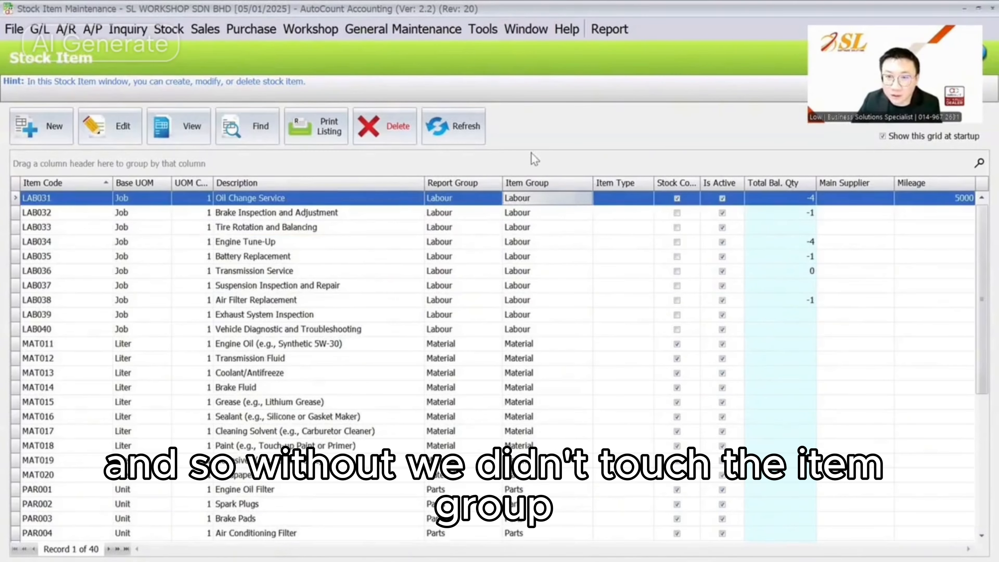
scroll(550, 216, down, 4)
scroll(546, 212, up, 4)
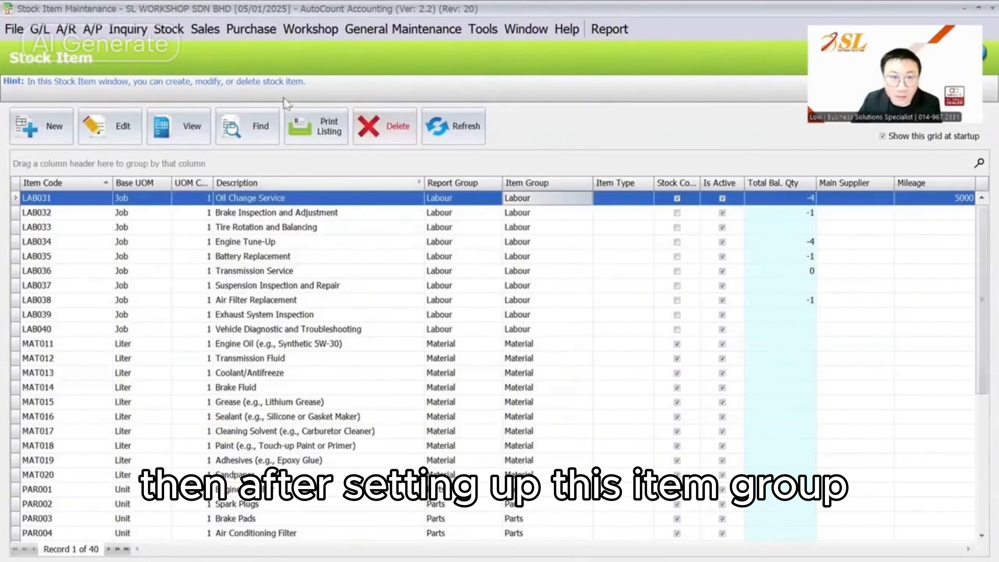
Open the 2,500.00 sales invoice for editing from the Invoice list
click(207, 28)
click(228, 107)
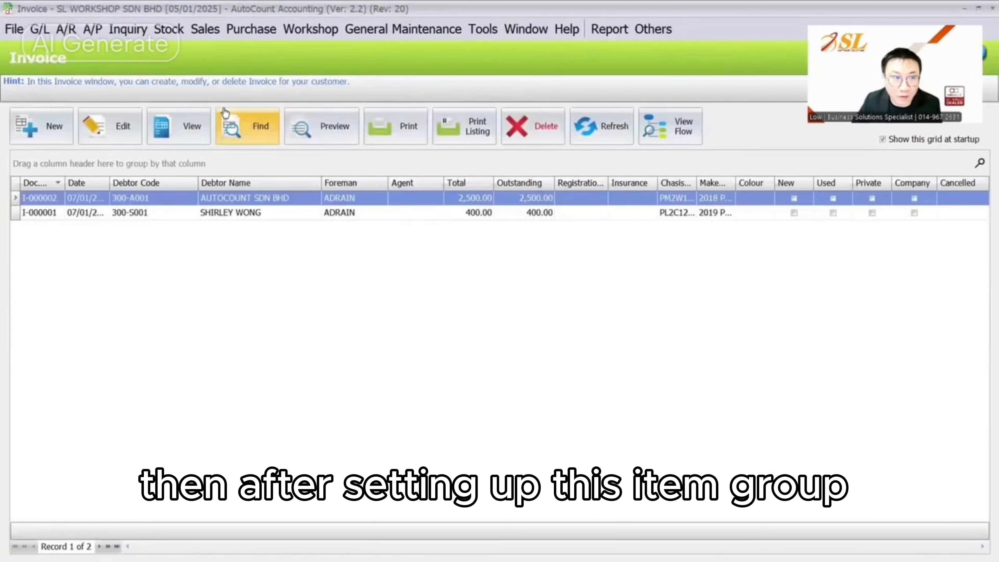
click(104, 129)
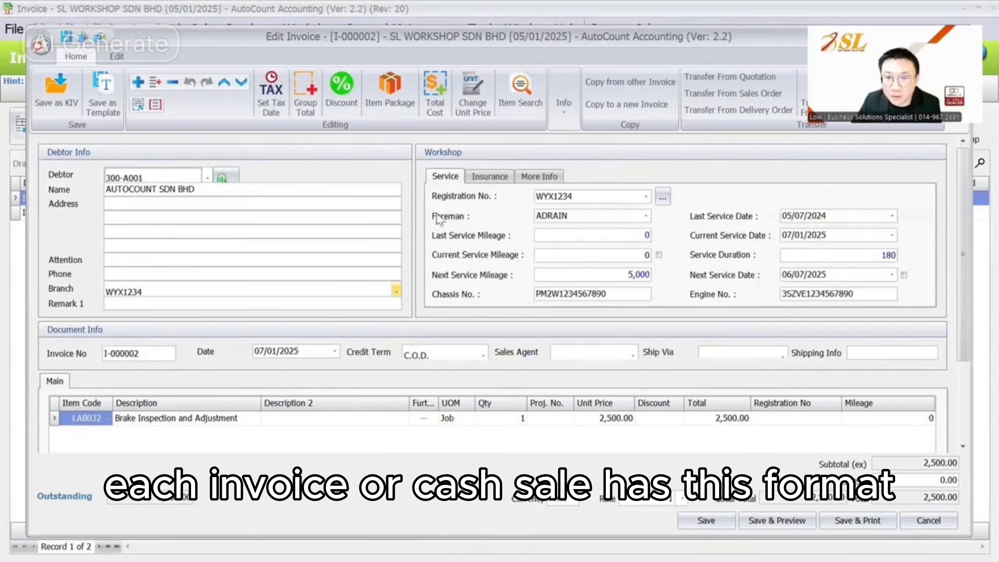
Review the invoice's Foreman lookup choices without changing the foreman
click(613, 219)
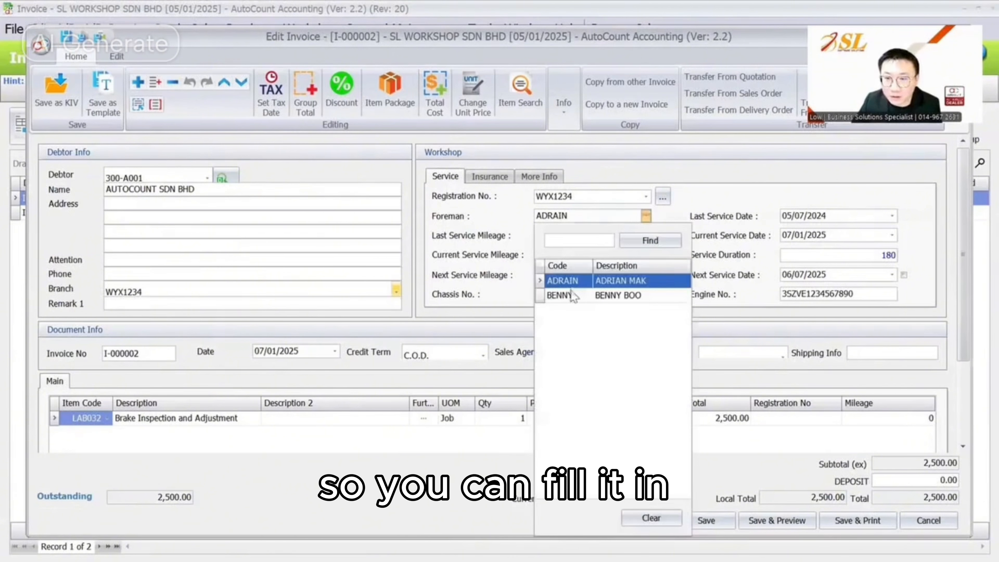
click(493, 208)
click(601, 219)
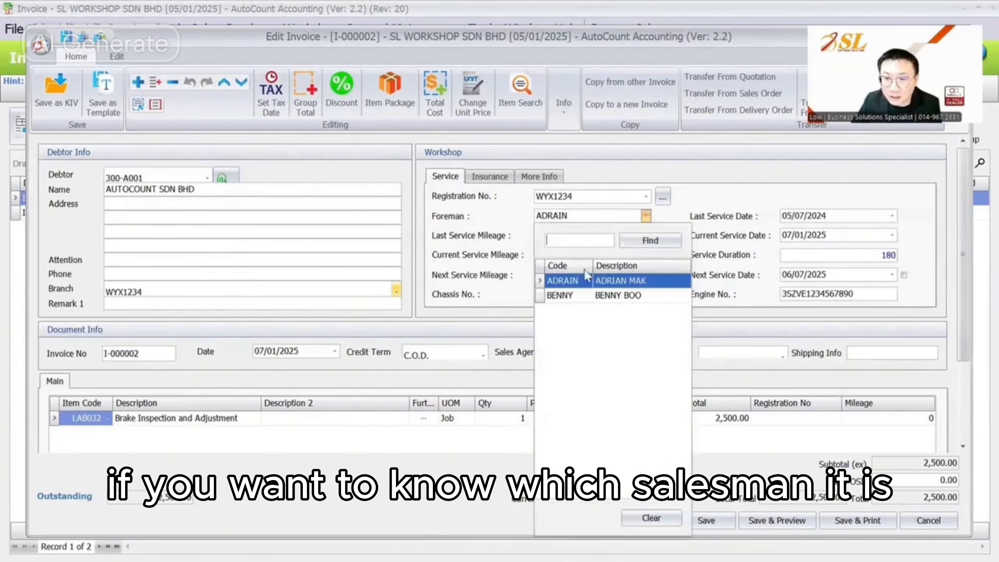
click(569, 296)
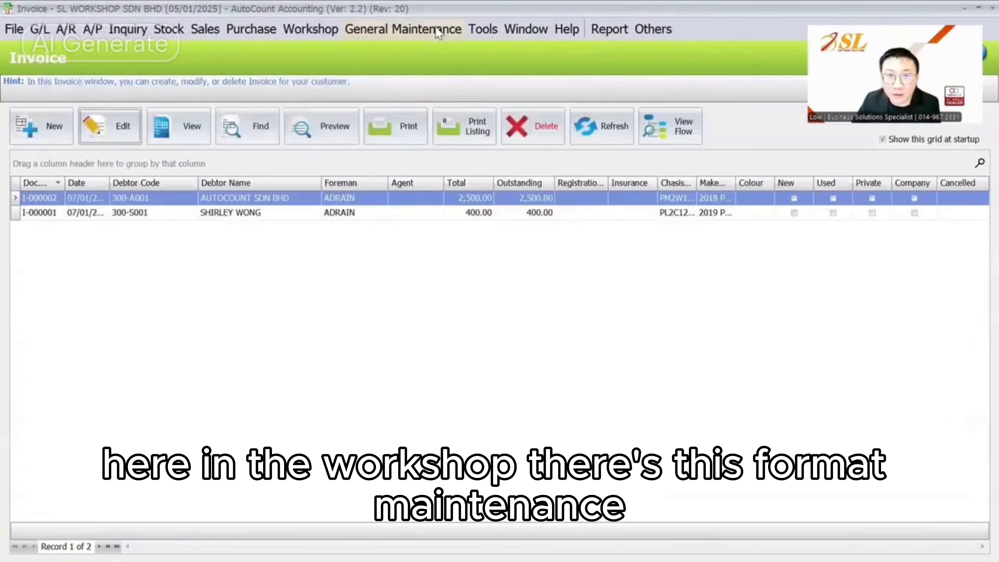
Create foreman code MIA with description MIA, save it, and open the sales invoice list
click(320, 31)
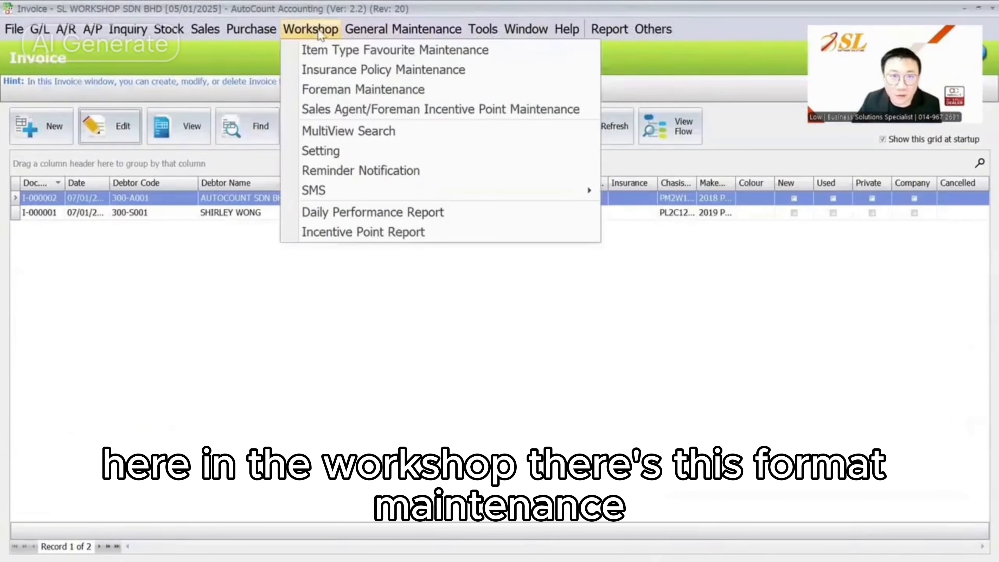
click(347, 91)
click(54, 101)
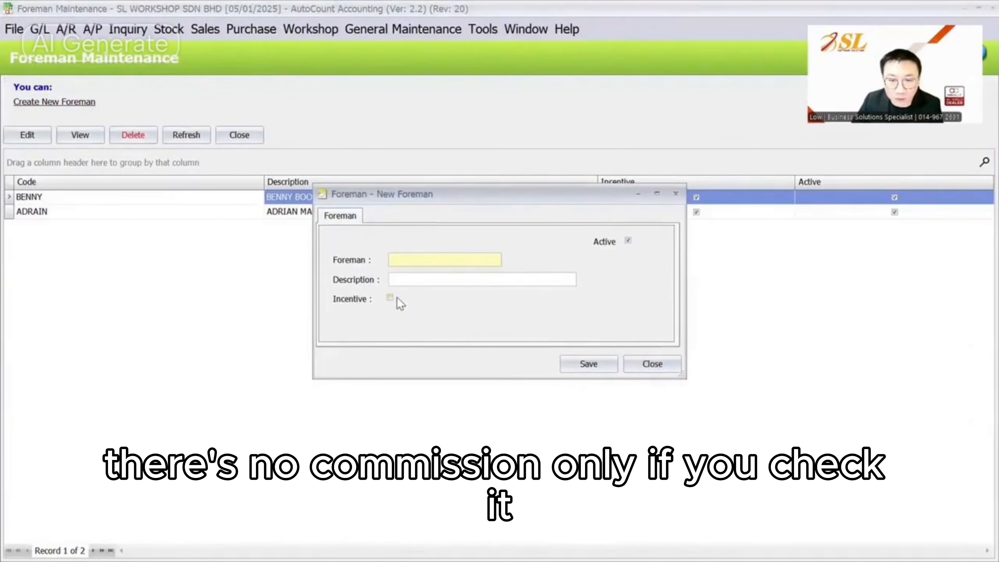
click(405, 259)
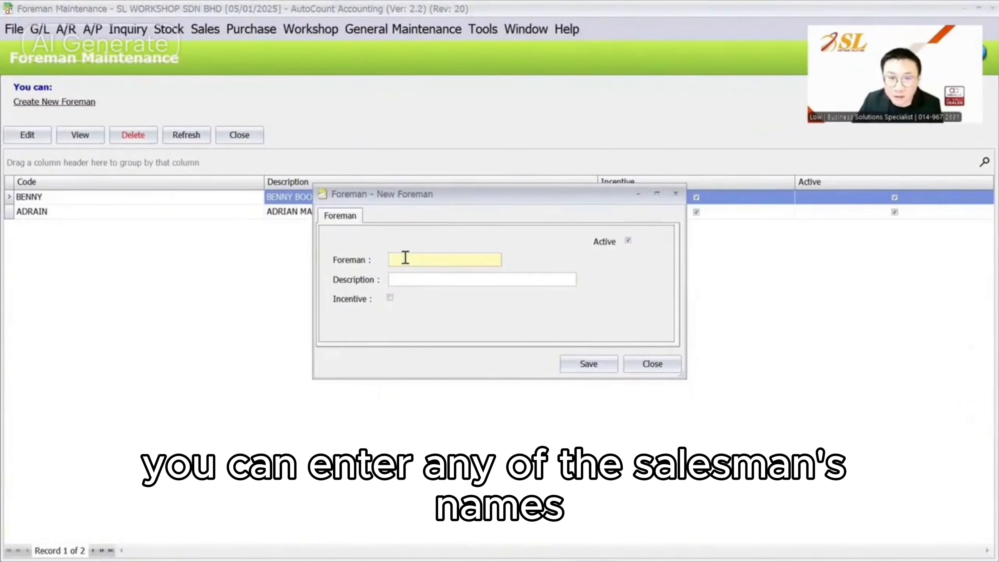
text(mia)
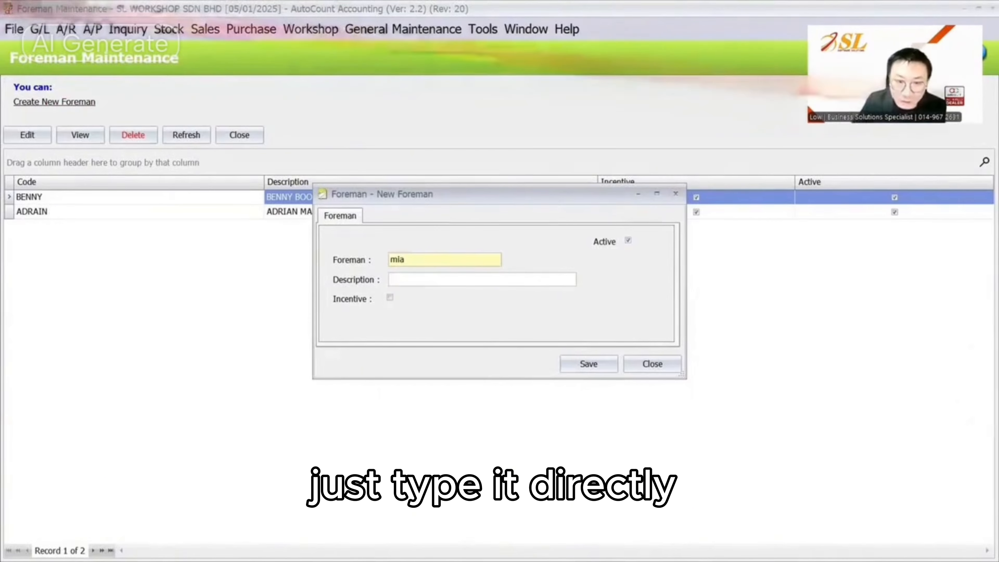
key(Tab)
text(MIA)
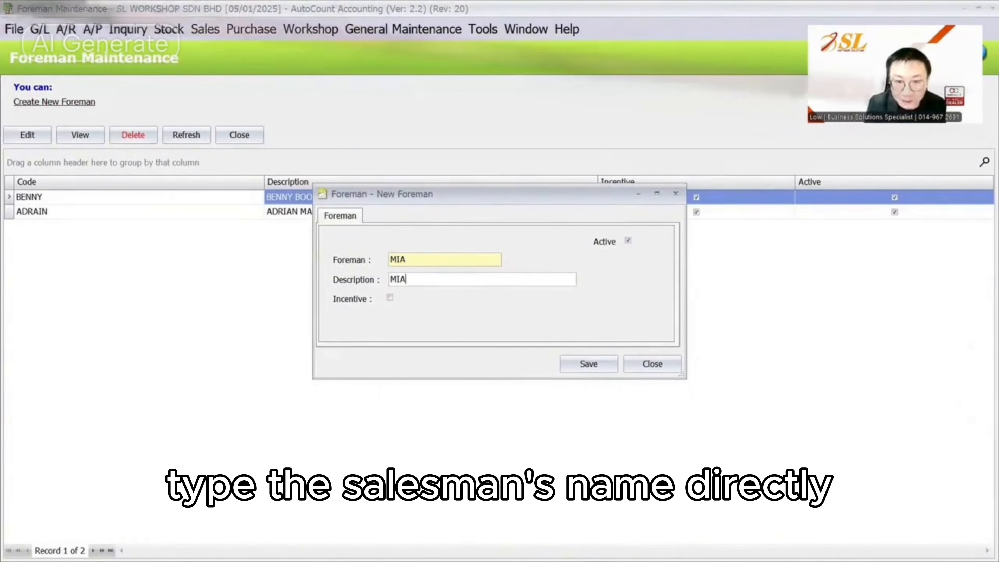
click(588, 364)
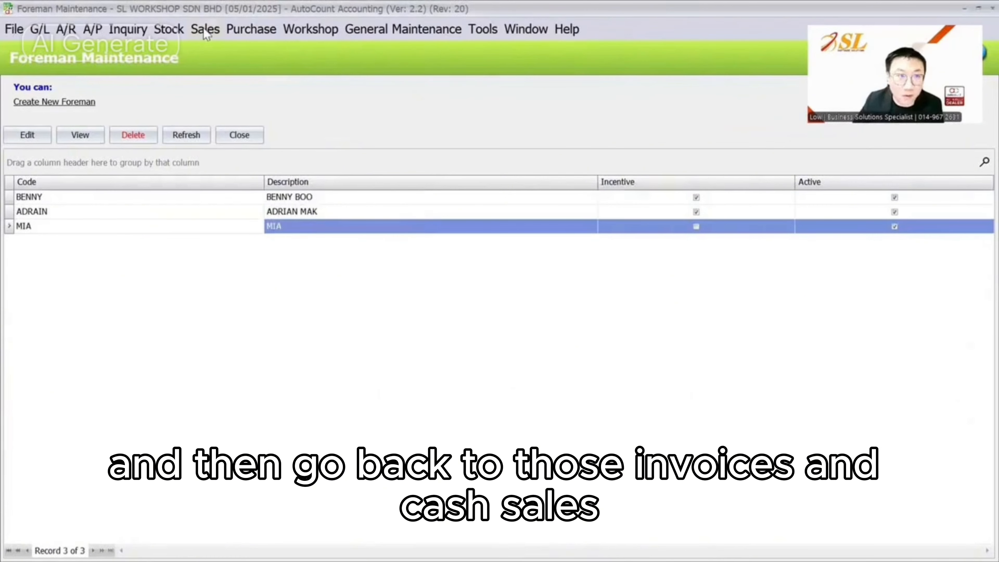
click(205, 29)
click(229, 109)
Check the brake invoice's foremen, then open the Daily Performance Report and load its six records
click(116, 125)
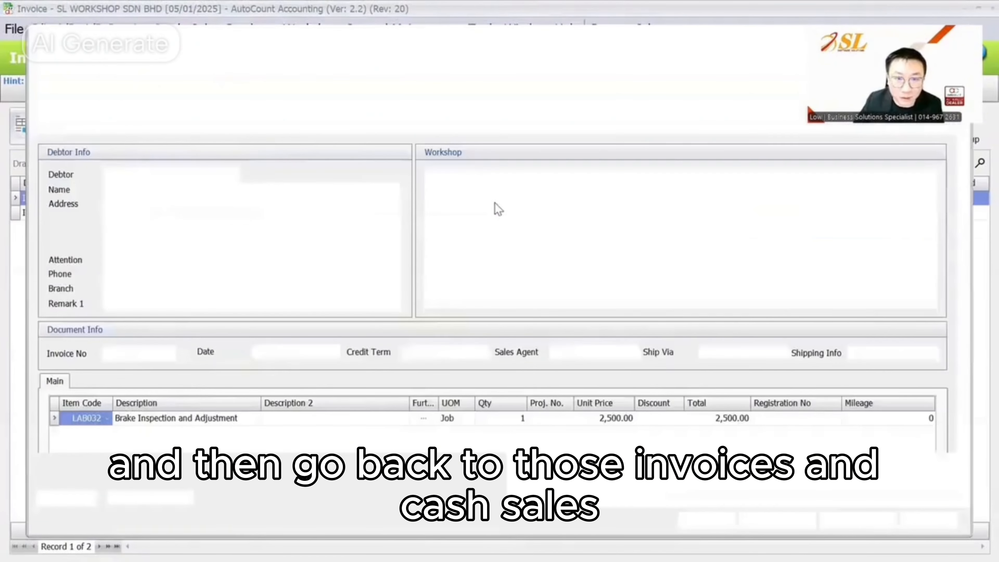
click(646, 215)
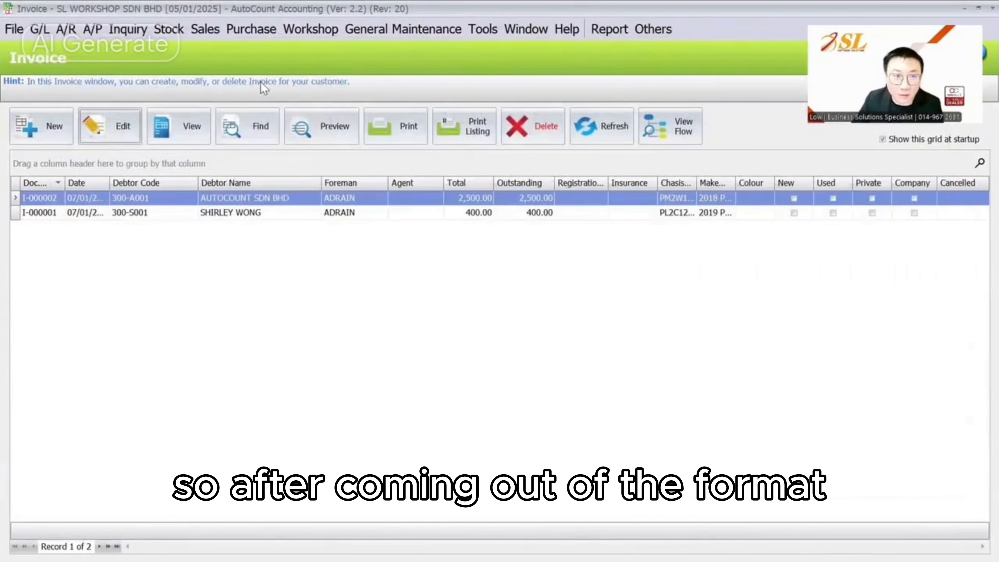
click(288, 29)
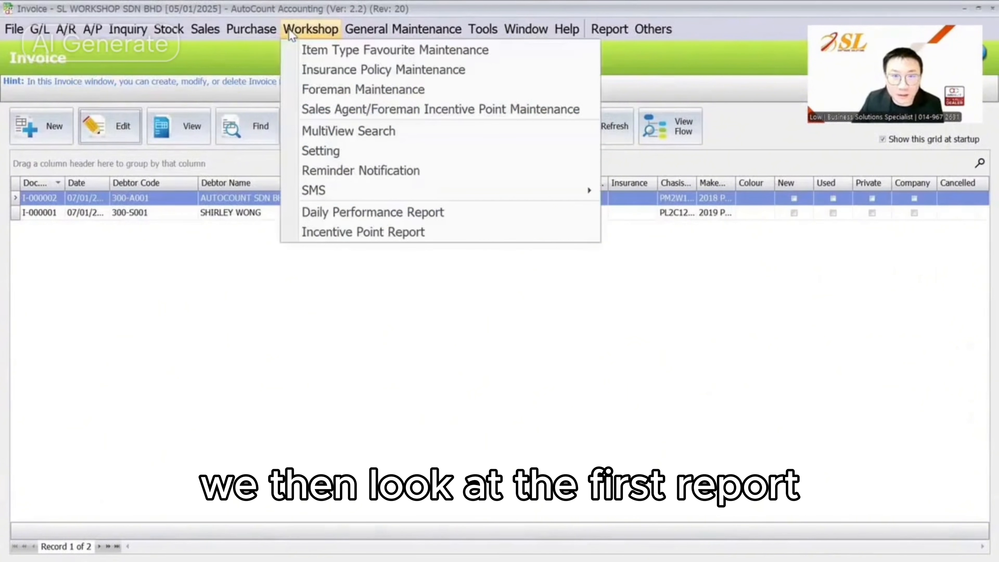
click(354, 219)
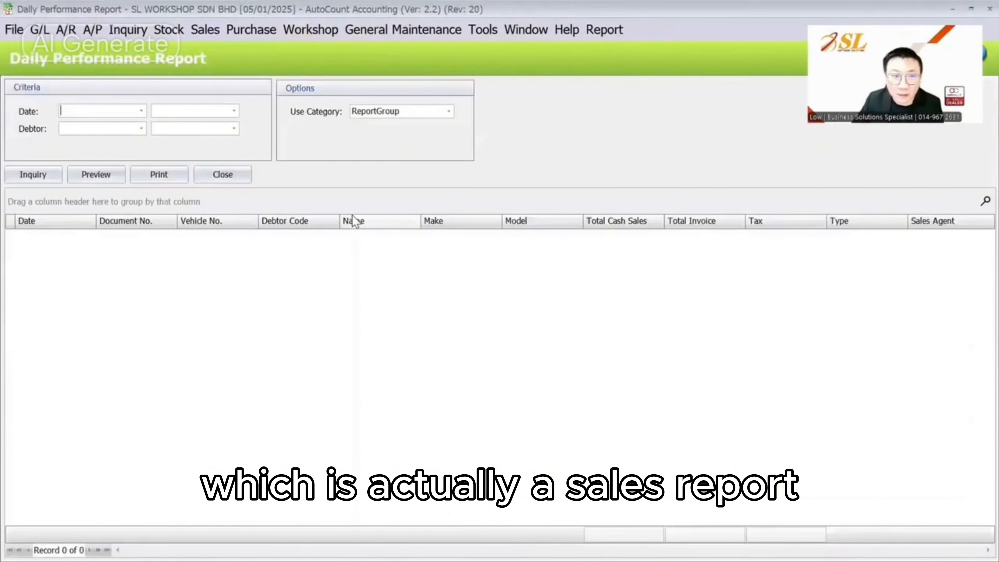
click(31, 176)
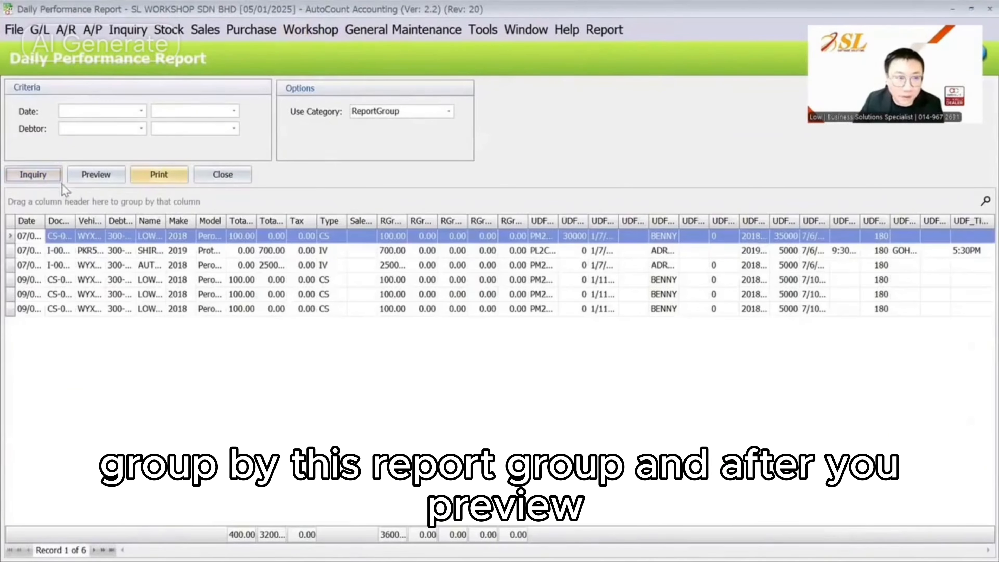
Preview the report with the Sales By Item Group Report layout, then close the preview
click(96, 174)
click(619, 388)
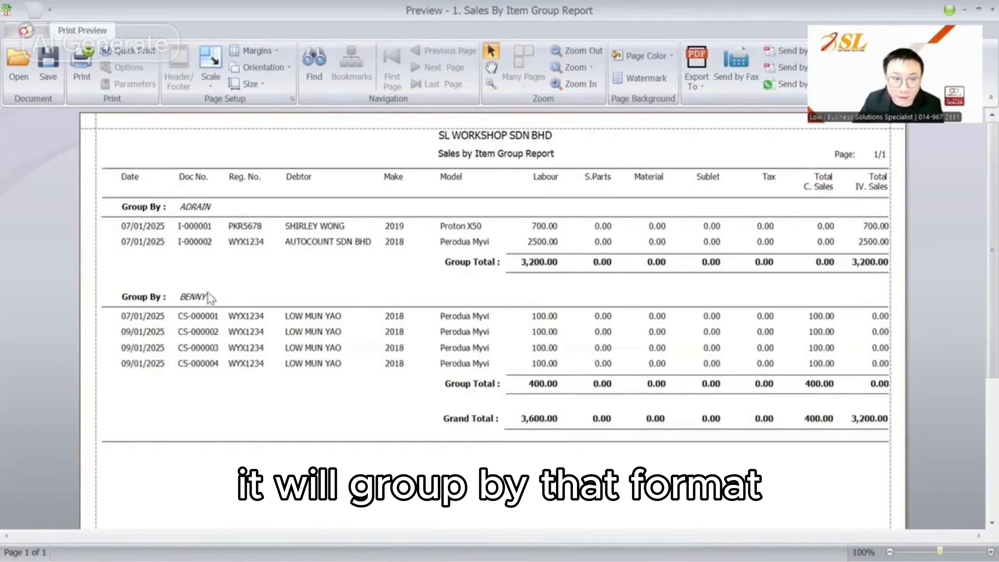
key(Escape)
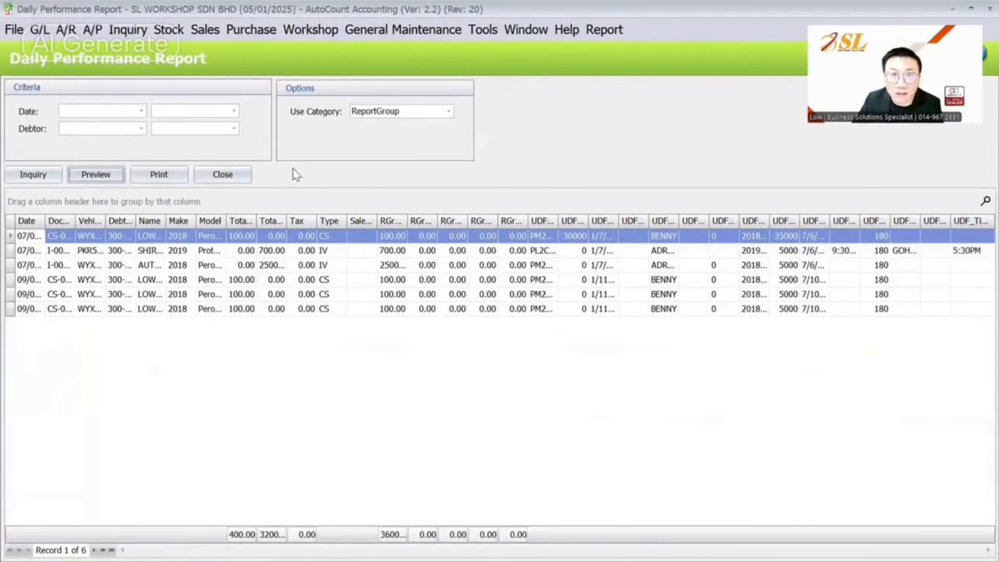
click(301, 29)
mouse_move(167, 28)
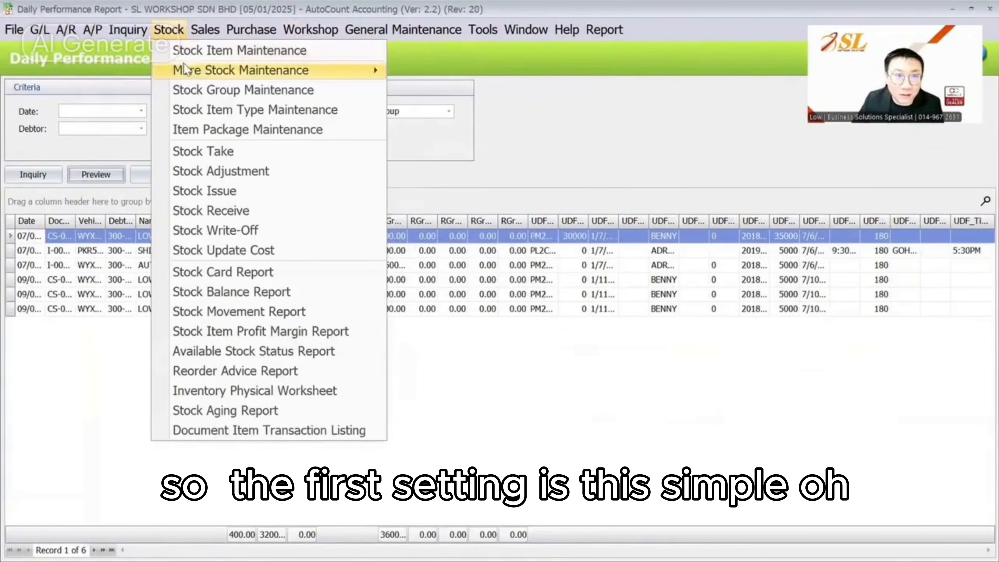
mouse_move(322, 32)
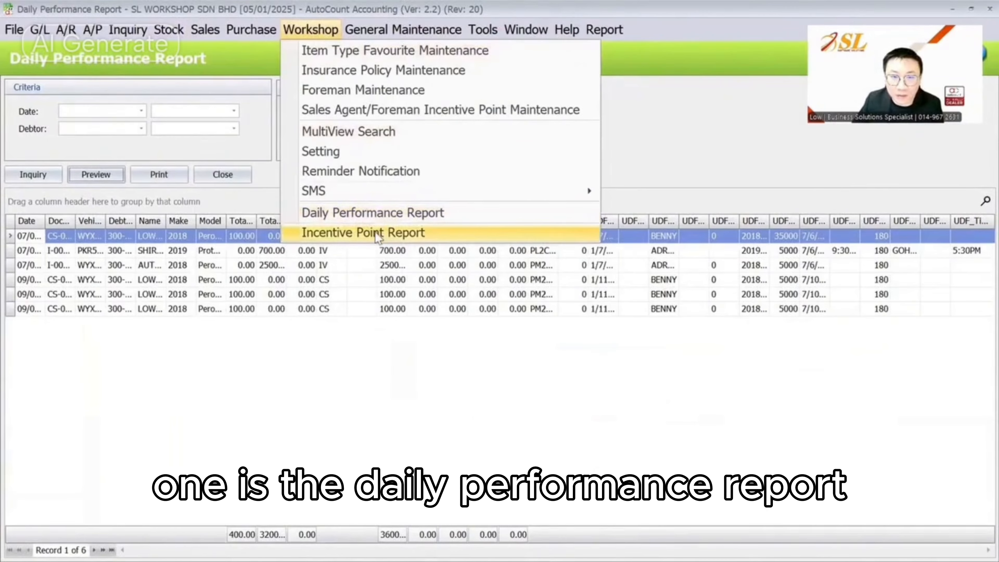
click(403, 219)
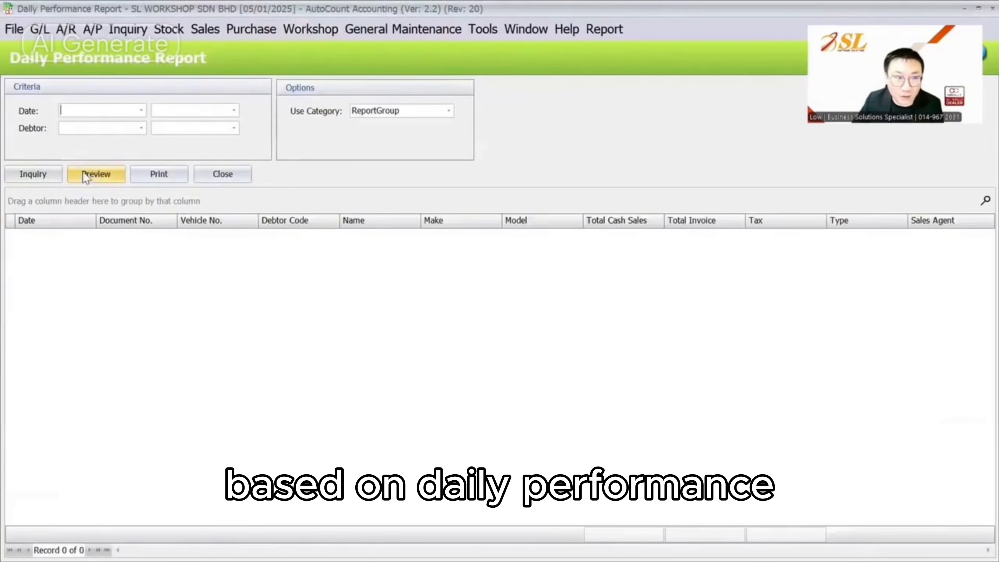
click(33, 173)
click(83, 175)
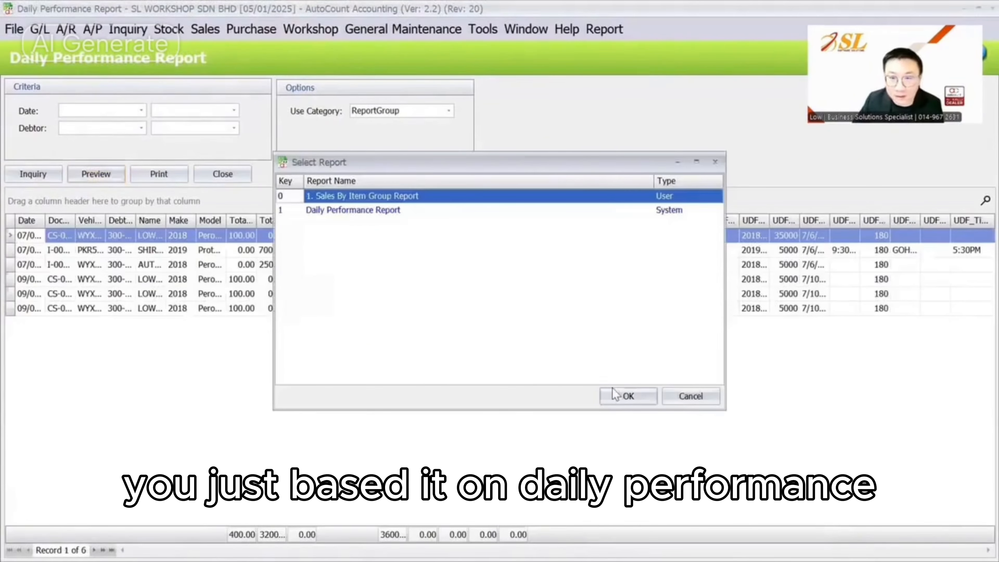
click(616, 389)
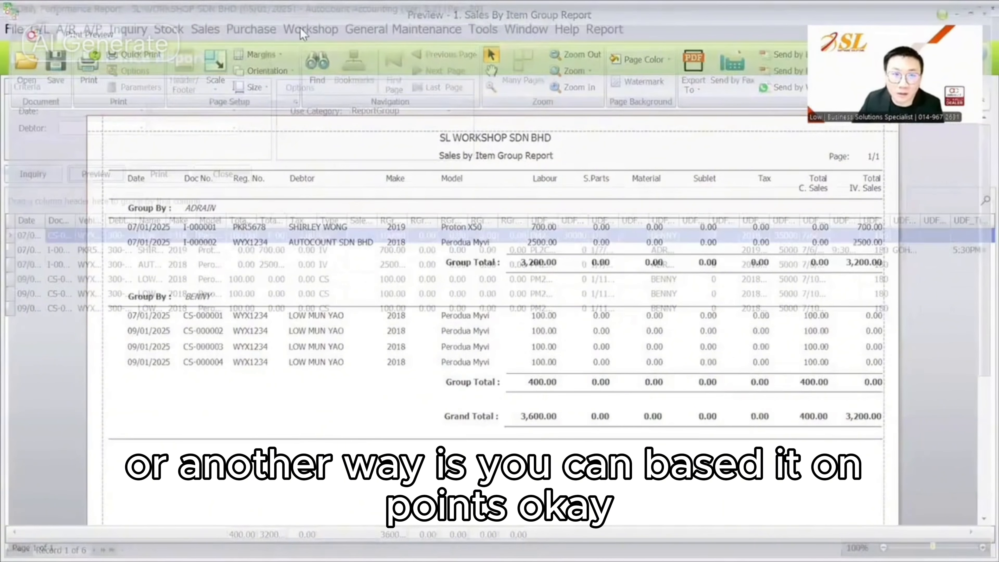
click(300, 27)
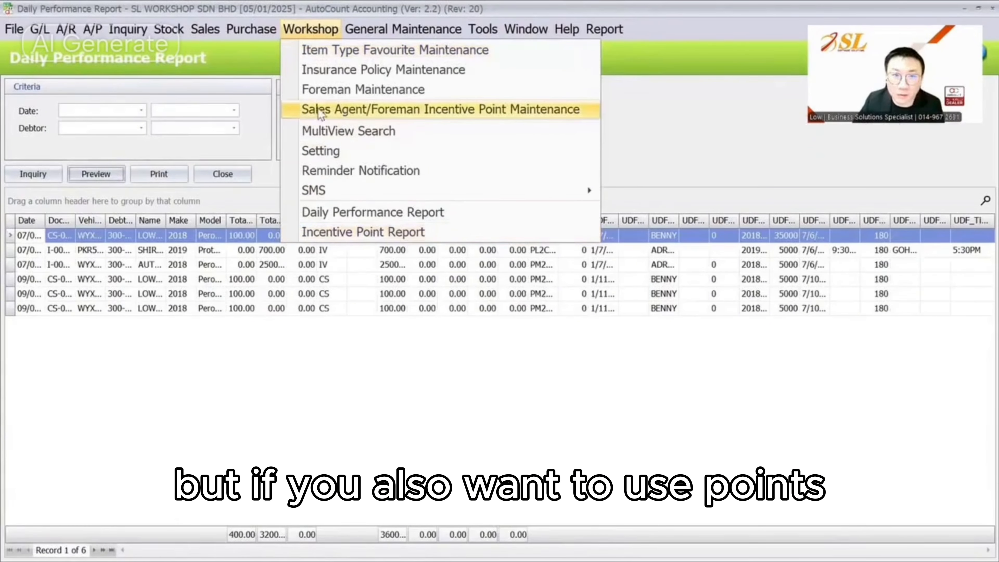
Save the first foreman's incentive rules: 2 intakes, Labour 50, Material 5, Parts 10
click(401, 112)
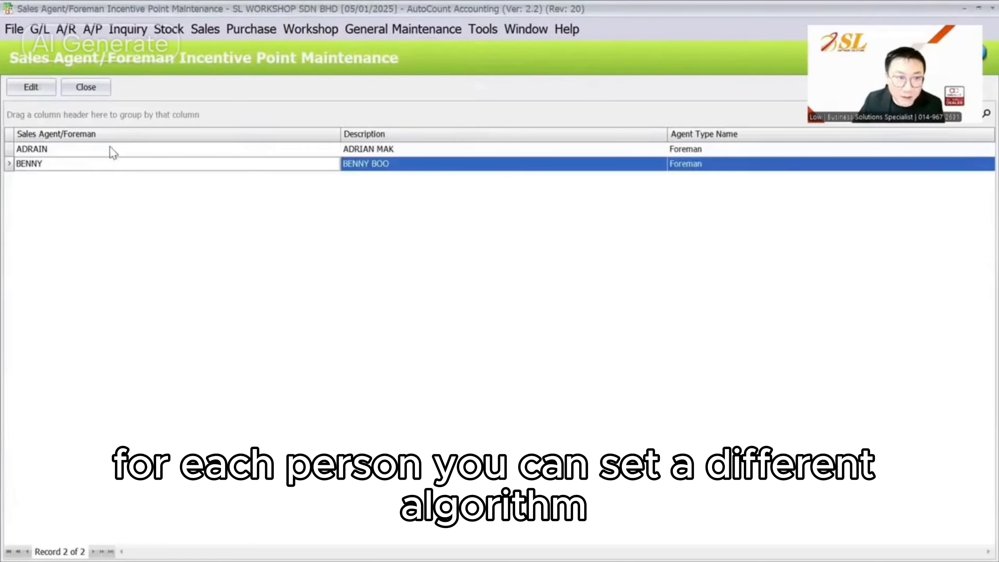
click(111, 152)
click(46, 90)
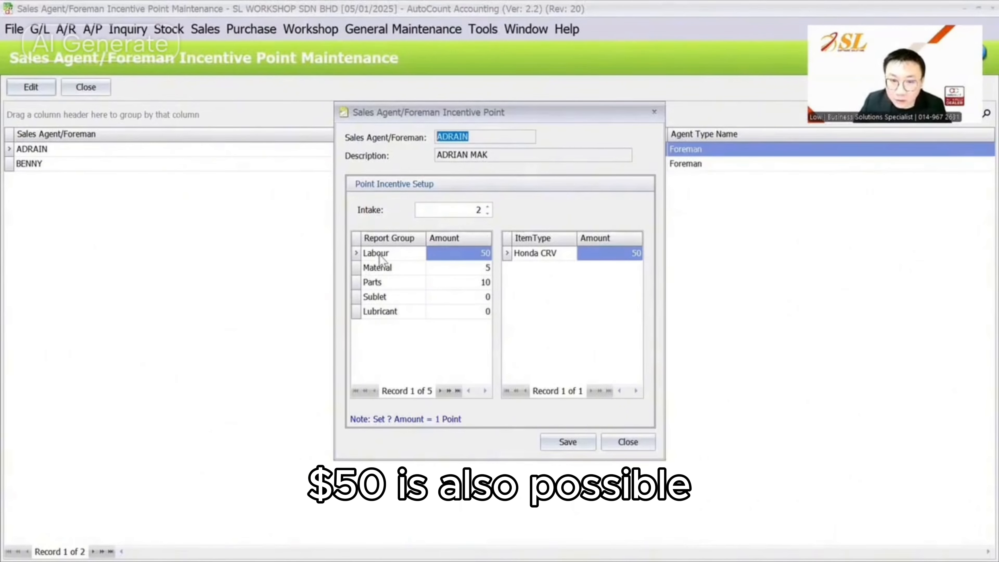
click(479, 252)
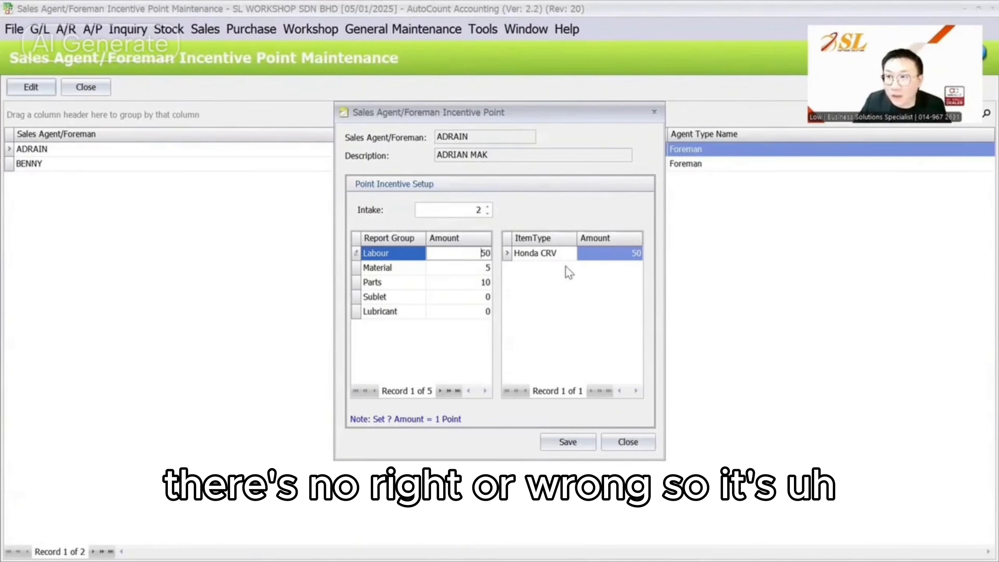
click(557, 445)
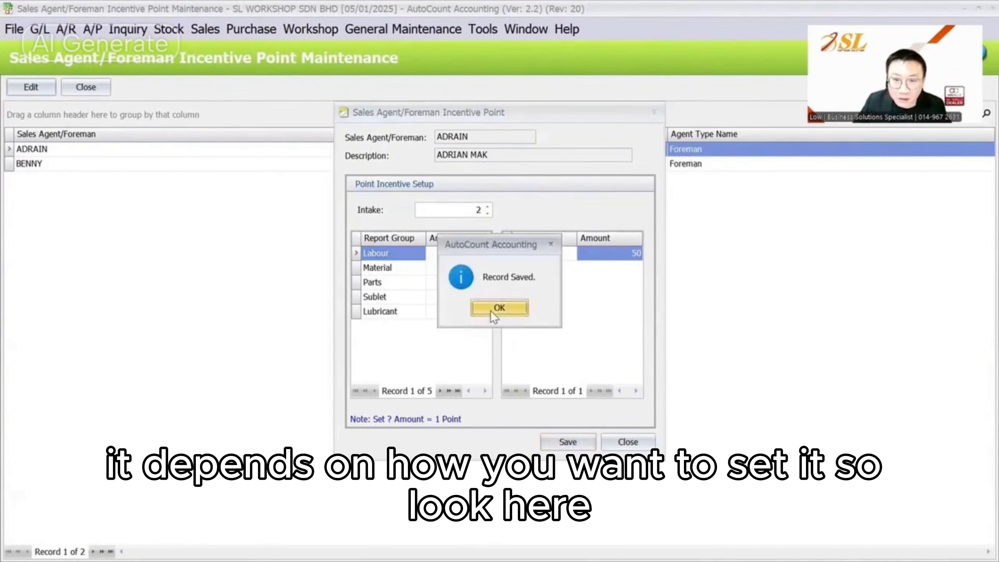
click(490, 310)
Review the second foreman's 3-intake incentive rules and Labour amount without changes
click(53, 90)
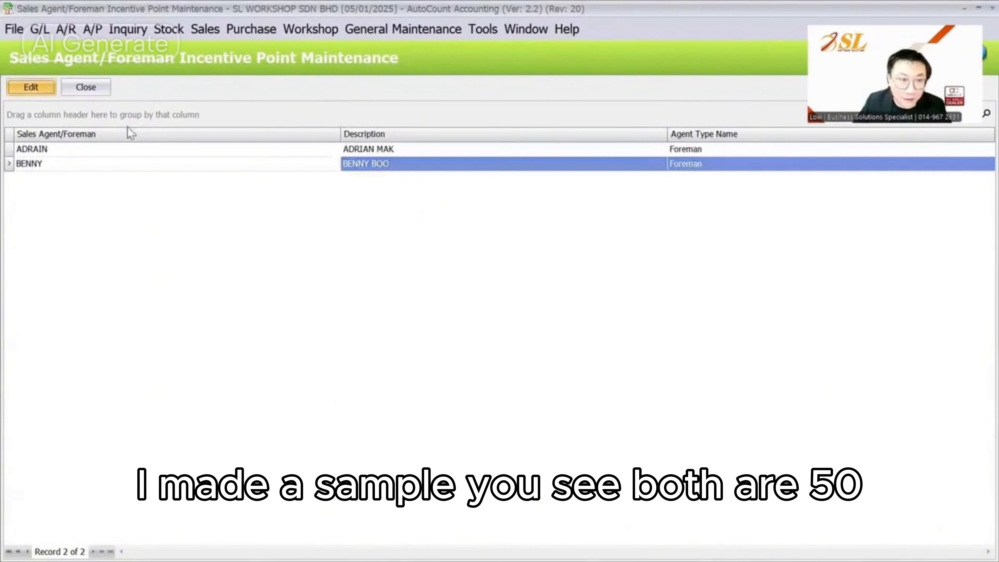
click(477, 254)
click(464, 209)
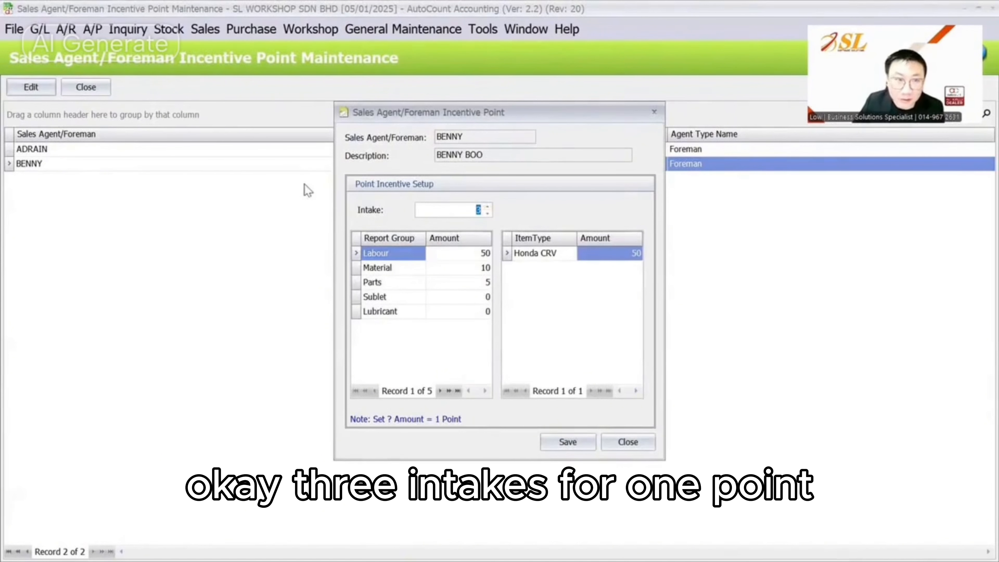
click(629, 441)
Recheck the first foreman's intake count and Labour amount, then reopen the Daily Performance Report
click(138, 148)
click(53, 90)
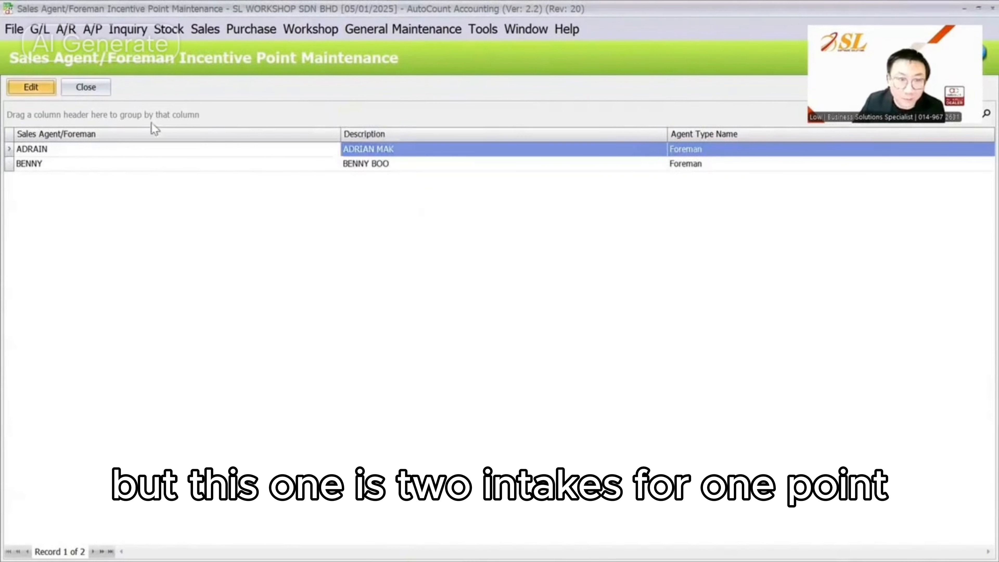
click(462, 210)
click(484, 253)
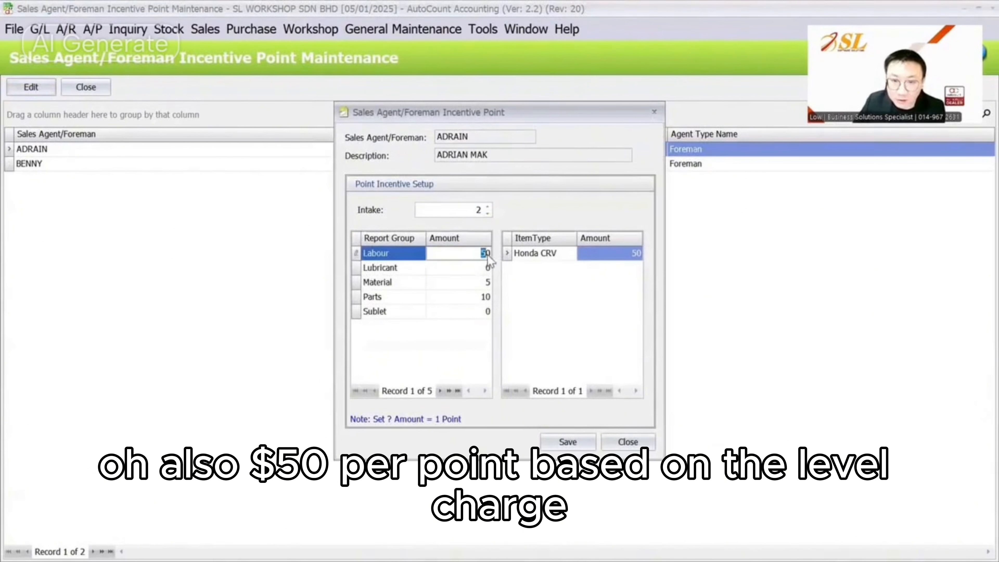
click(628, 442)
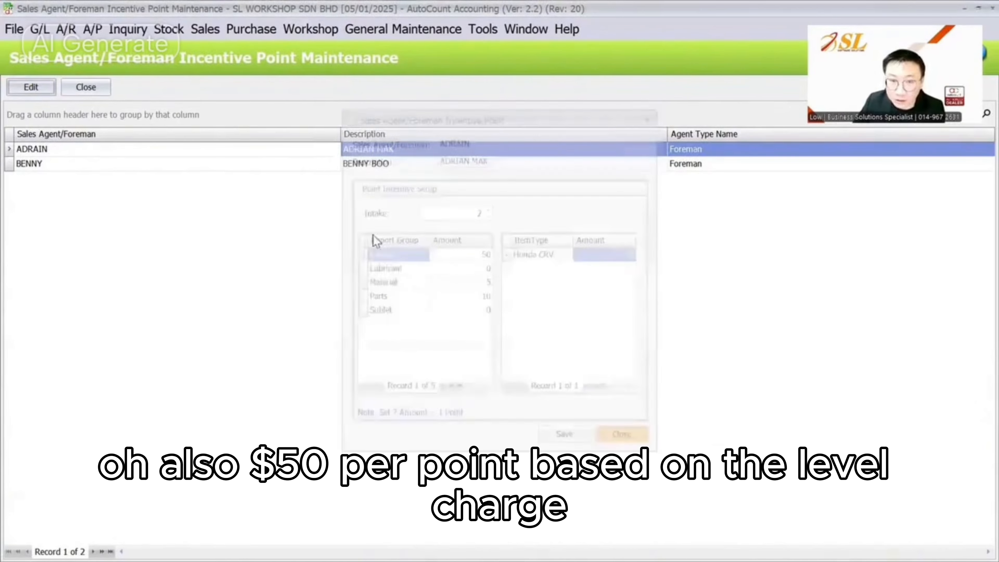
click(311, 28)
click(341, 212)
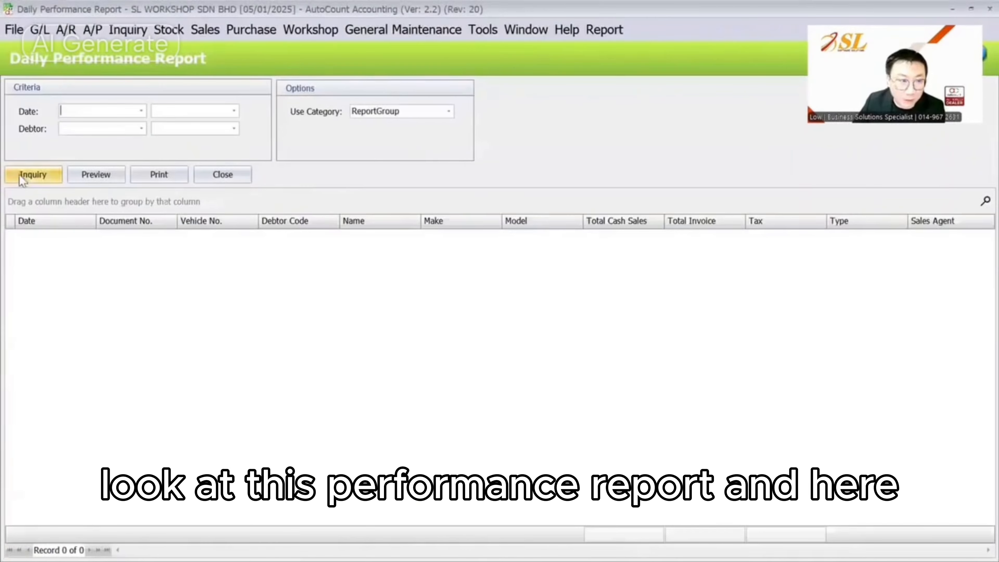
Load the six records and preview them as '1. Sales By Item Group Report'
click(29, 175)
click(90, 176)
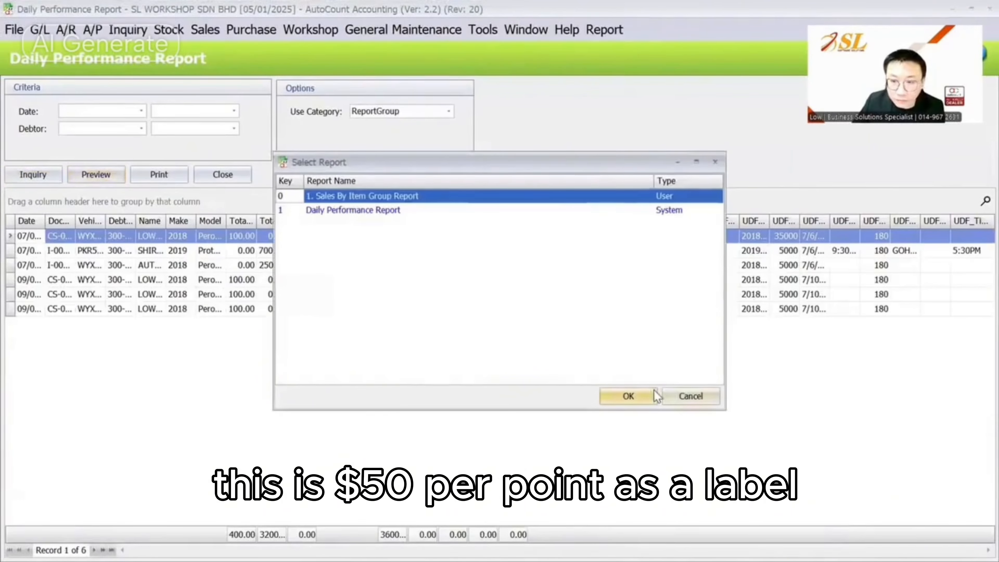
click(628, 396)
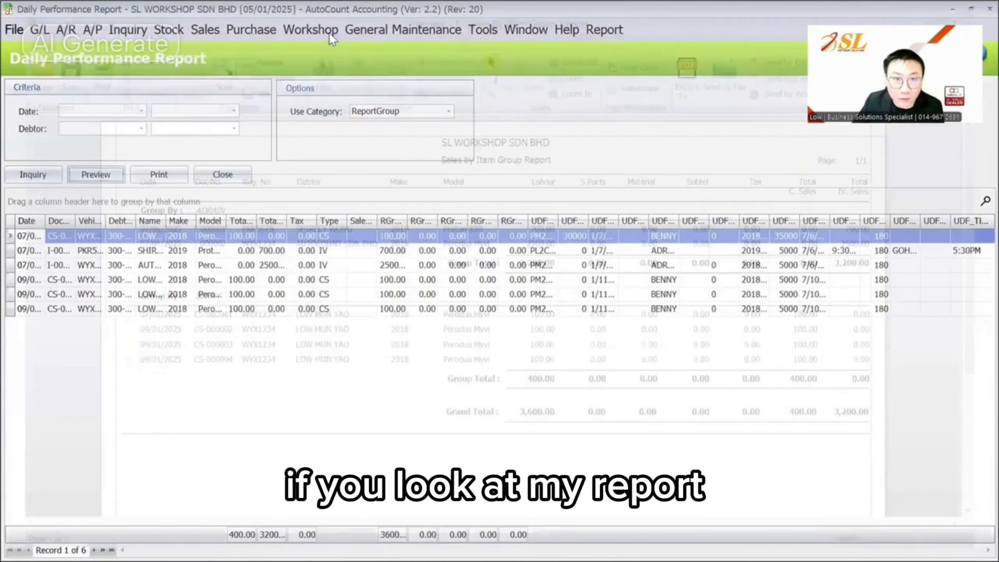
Load three foreman records (74 points) in Incentive Point Report and page through the individual incentive summary
click(299, 30)
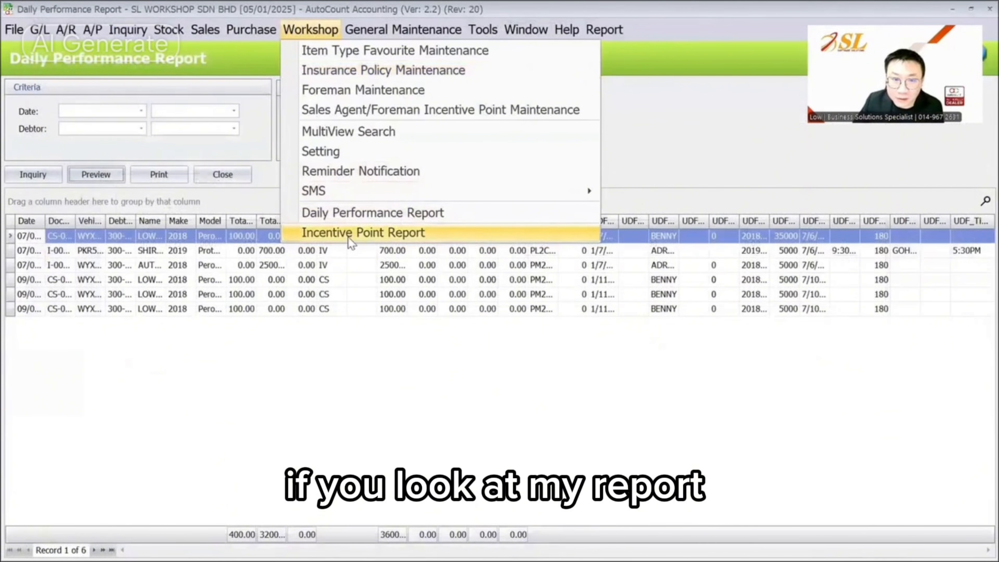
click(348, 238)
click(51, 177)
click(96, 177)
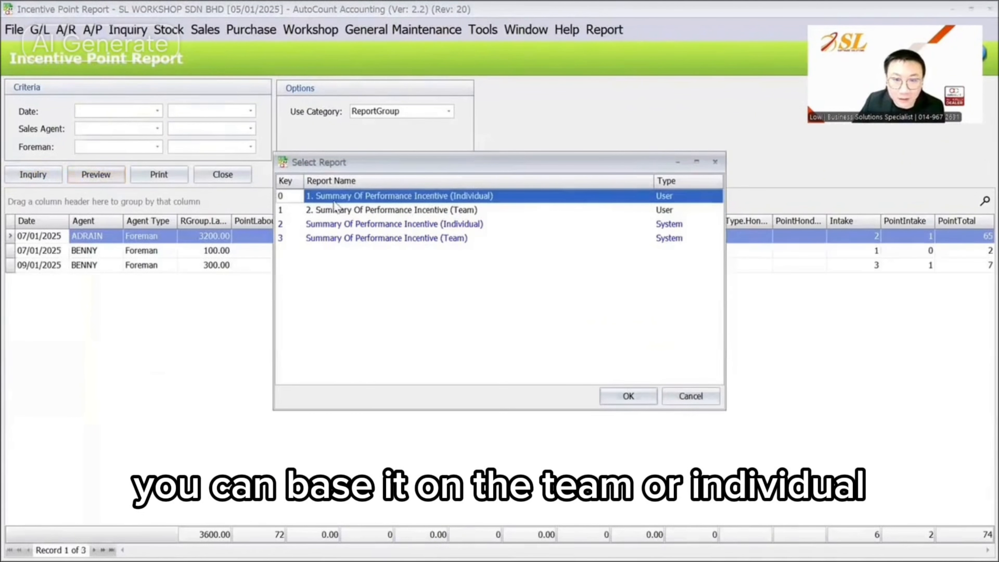
click(627, 396)
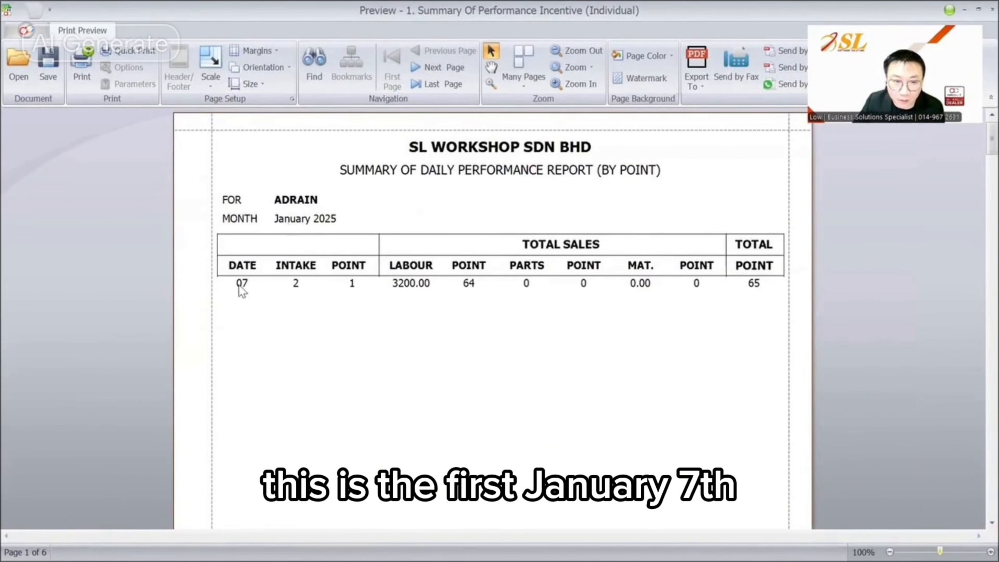
scroll(303, 339, down, 5)
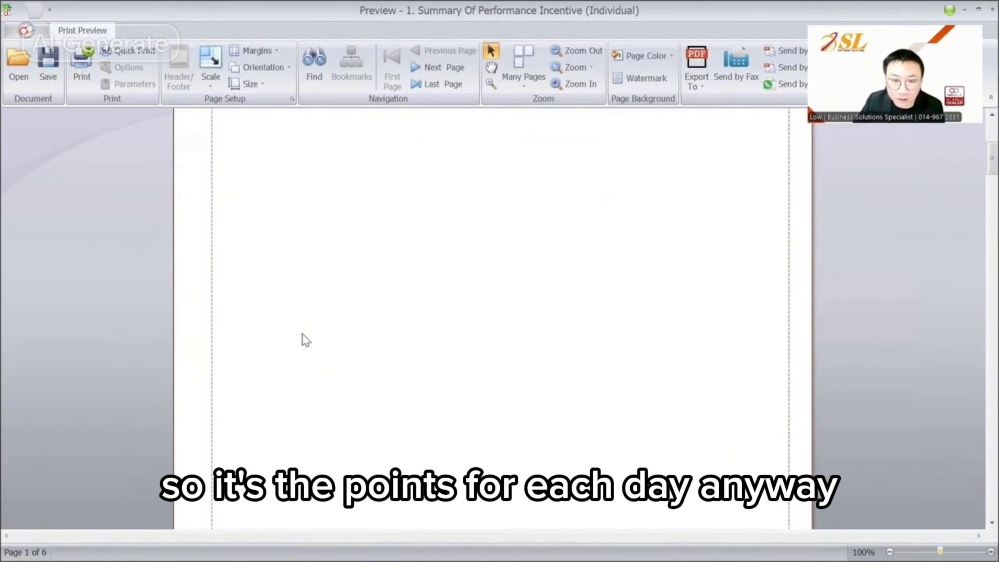
scroll(303, 339, down, 8)
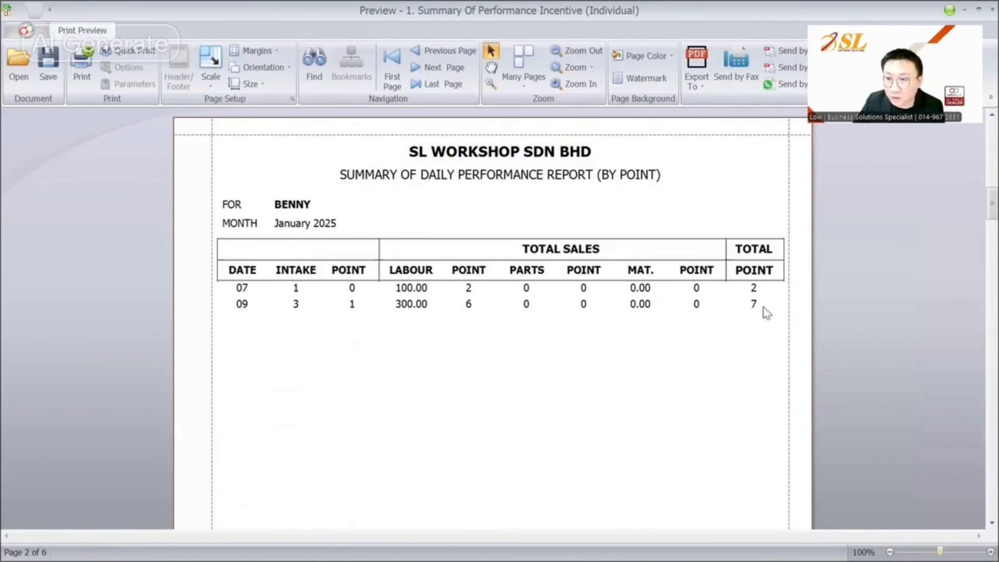
scroll(755, 312, down, 5)
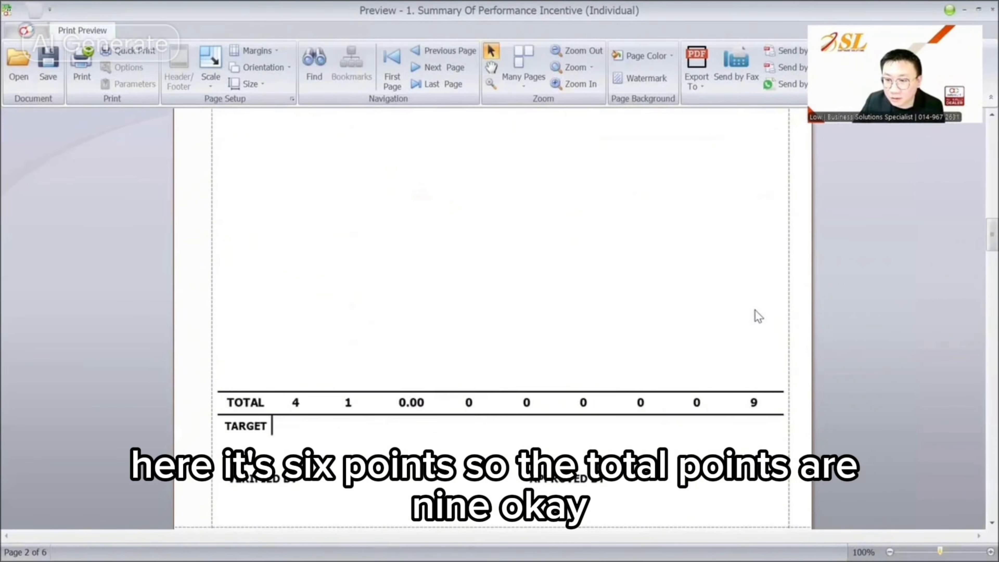
scroll(752, 307, up, 10)
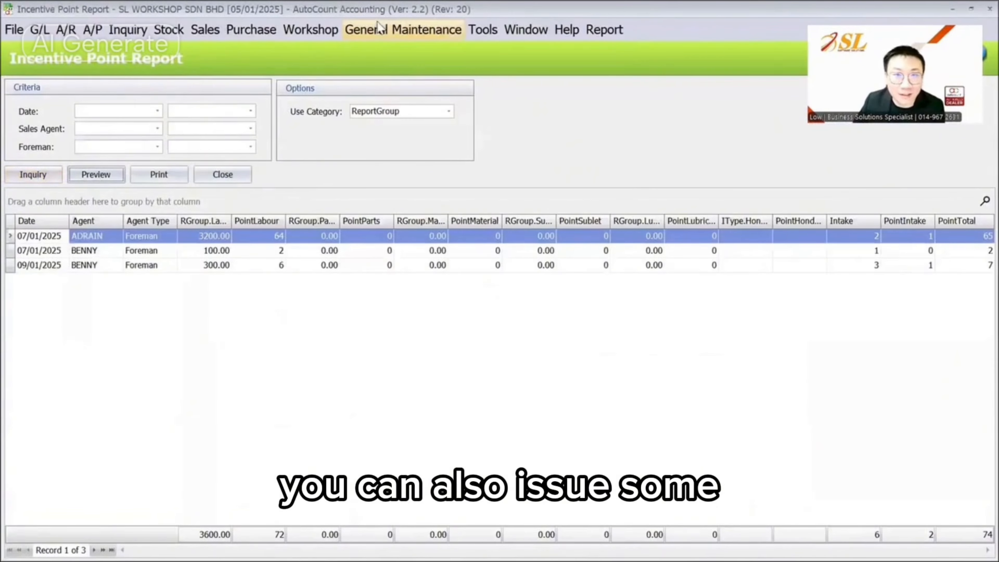
Reload the incentive points and preview '2. Summary Of Performance Incentive (Team)'
click(329, 30)
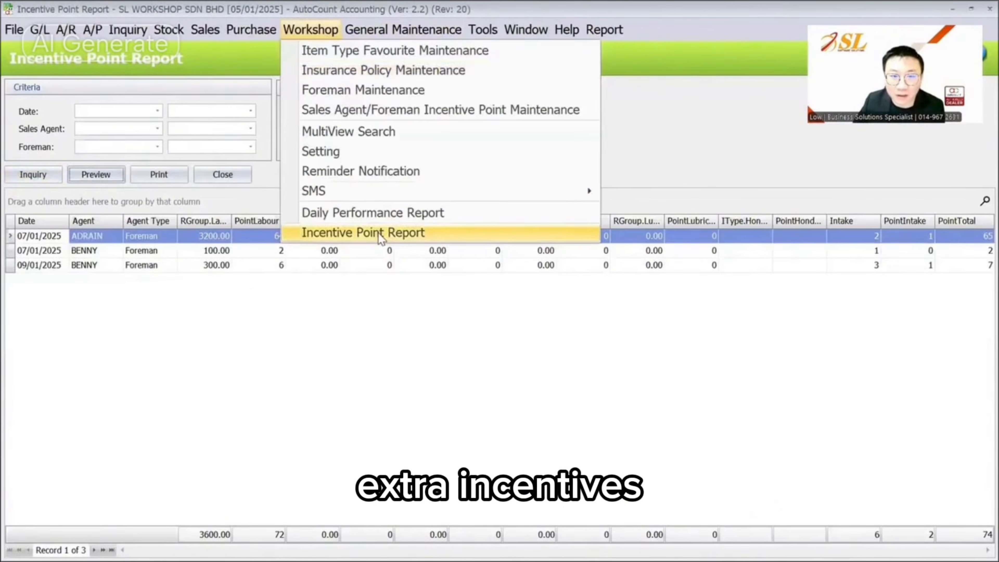
click(378, 233)
click(21, 179)
click(103, 178)
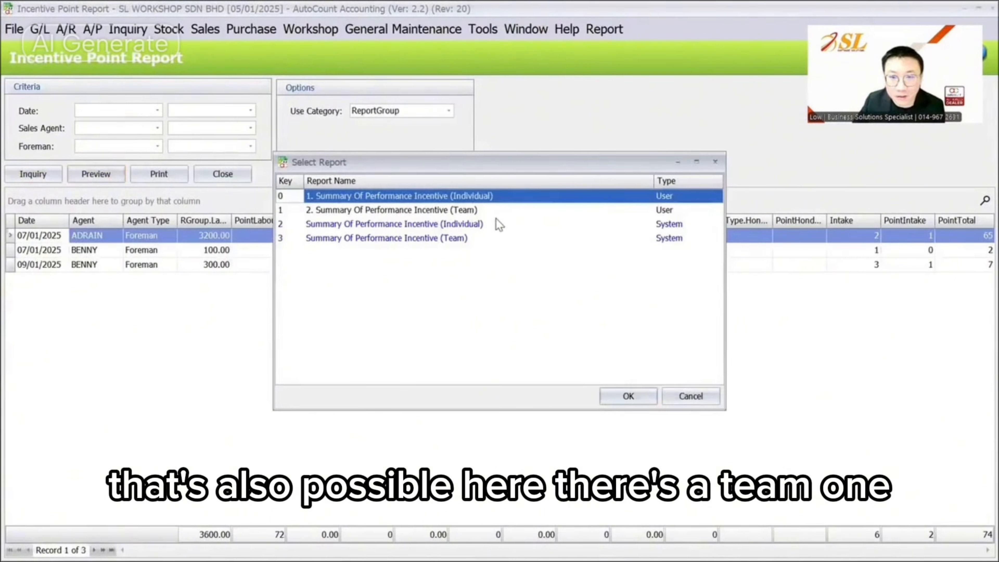
click(497, 210)
click(628, 396)
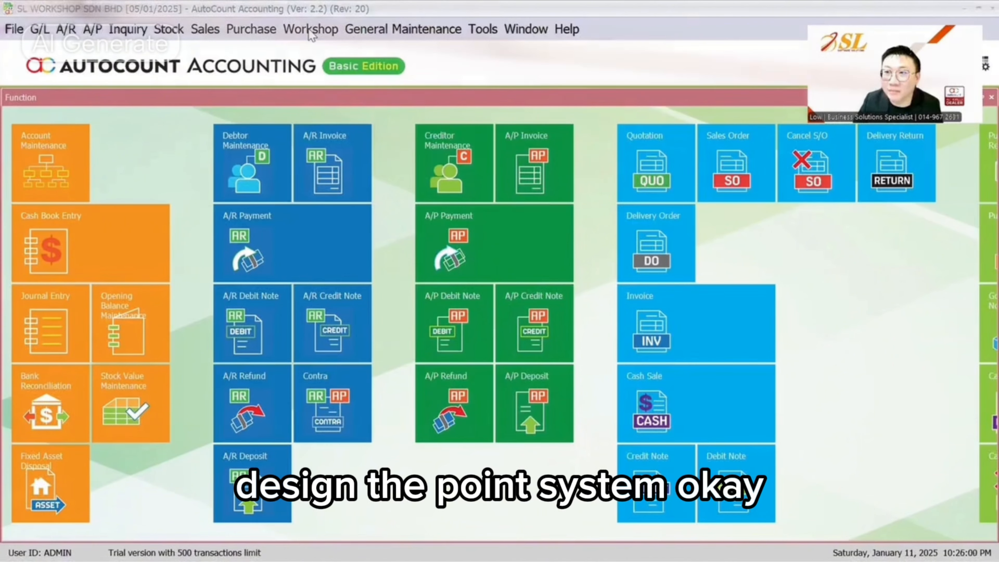
Bring up the Workshop 2.0 Standard Features slide in the PowerPoint slideshow
key(alt+Tab)
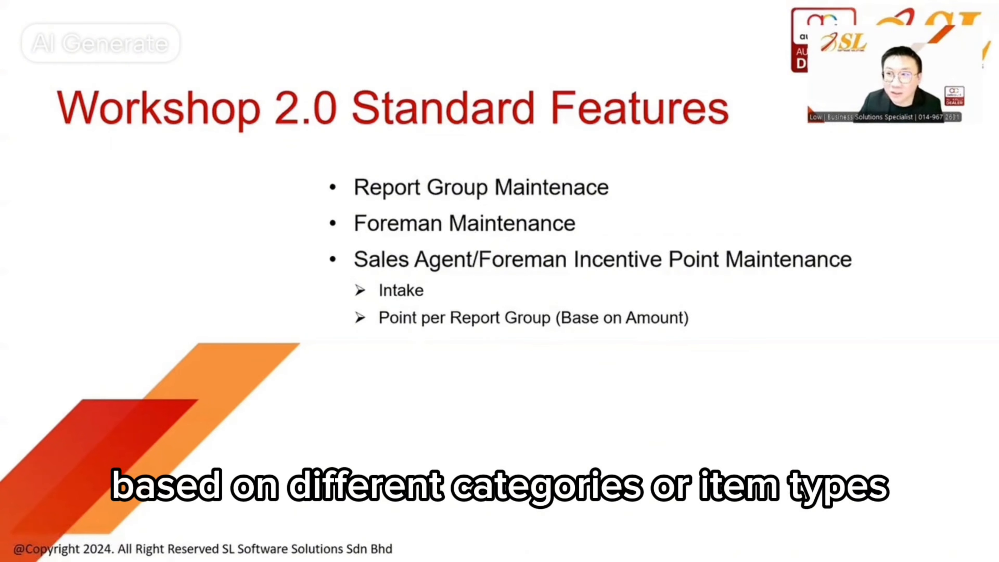
Advance past the Reports & Inquiry slide to the Other Related Plugins slide
key(Right)
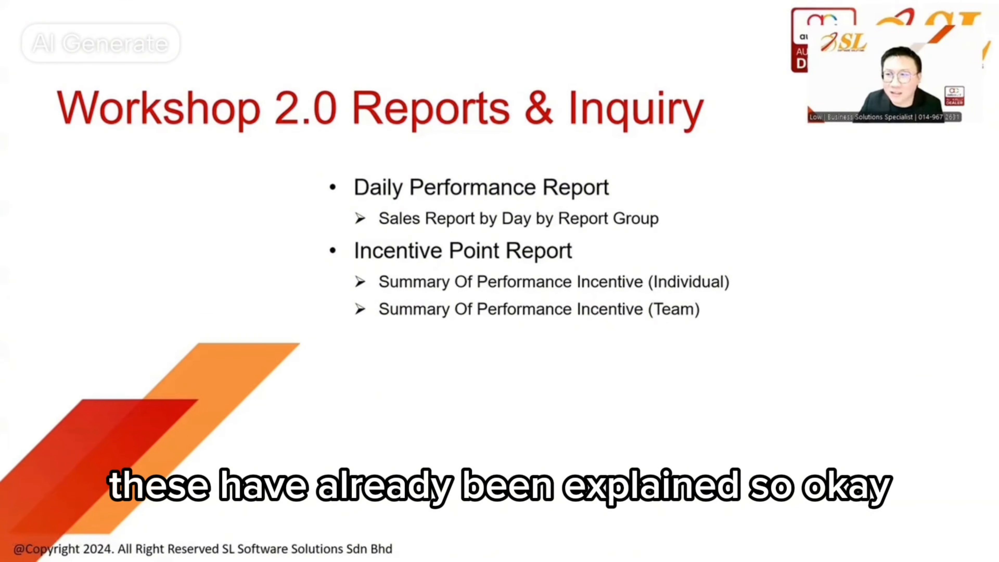
key(Right)
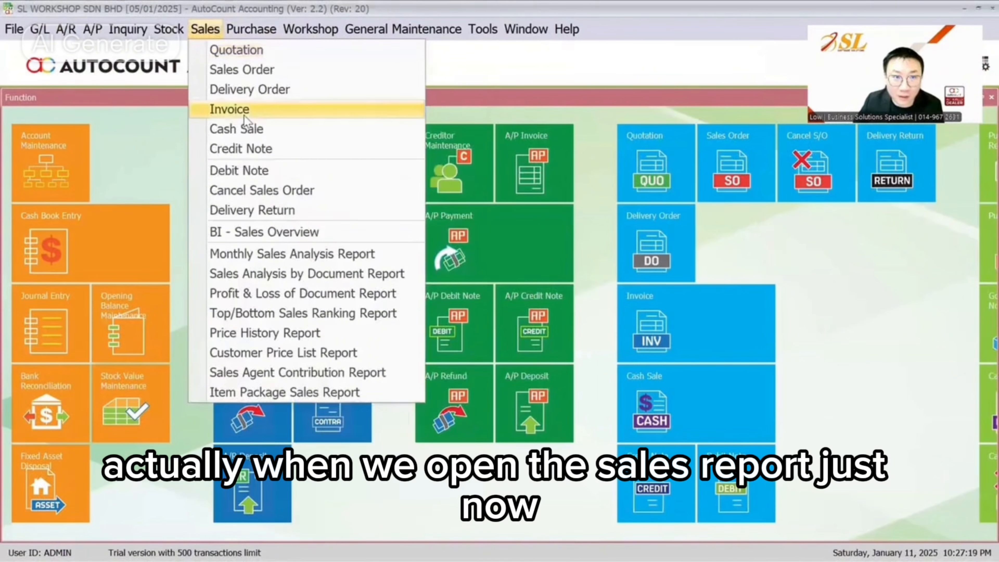
Open invoice I-000002, review its Sales Agent choices and More Info details, then show the Thank You slide
click(243, 115)
click(137, 131)
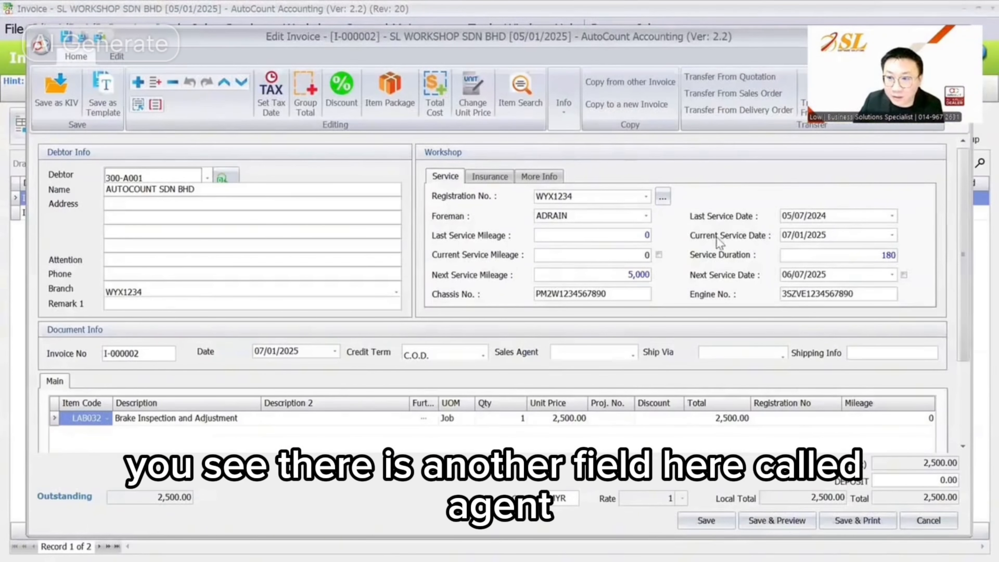
click(590, 355)
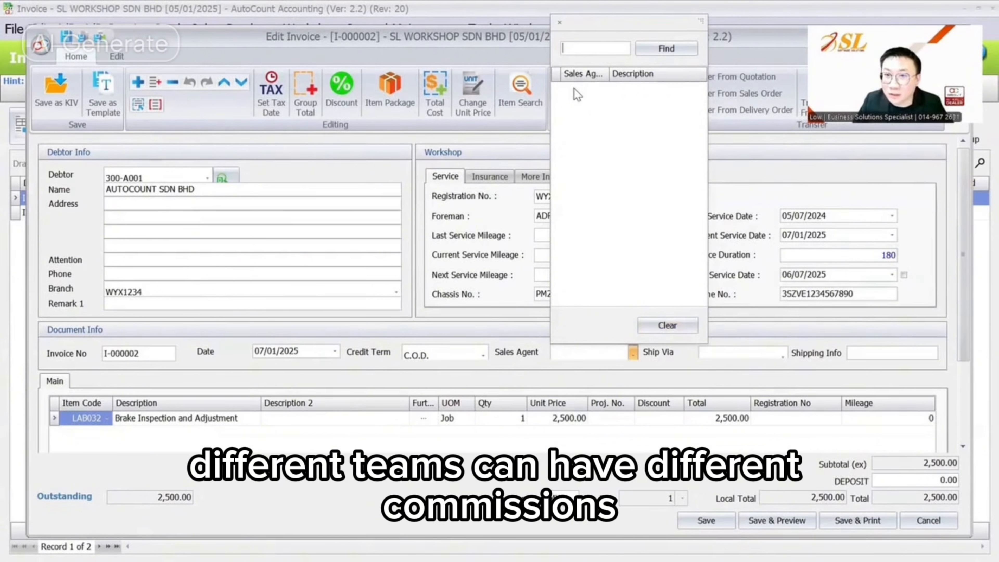
click(727, 151)
click(602, 358)
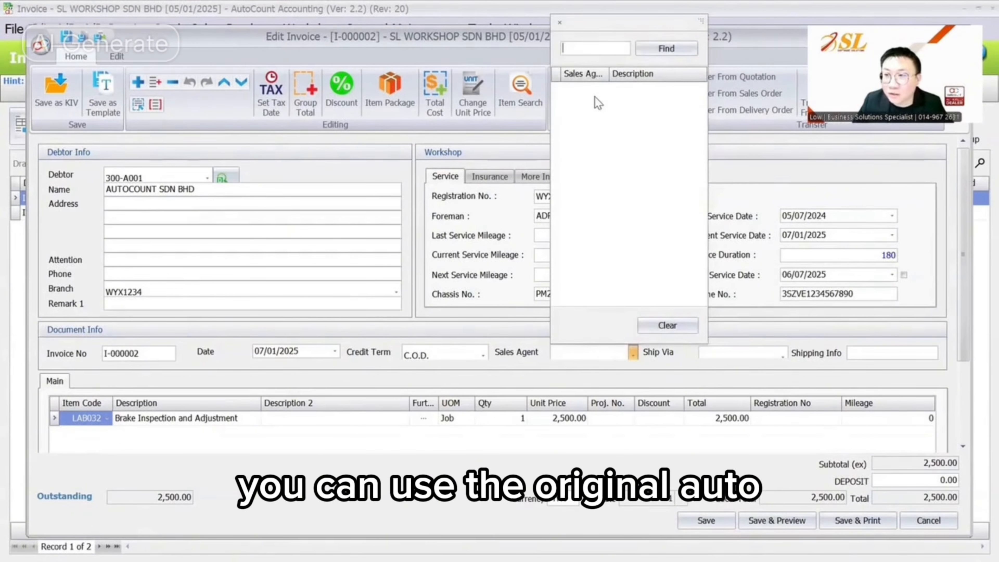
click(842, 190)
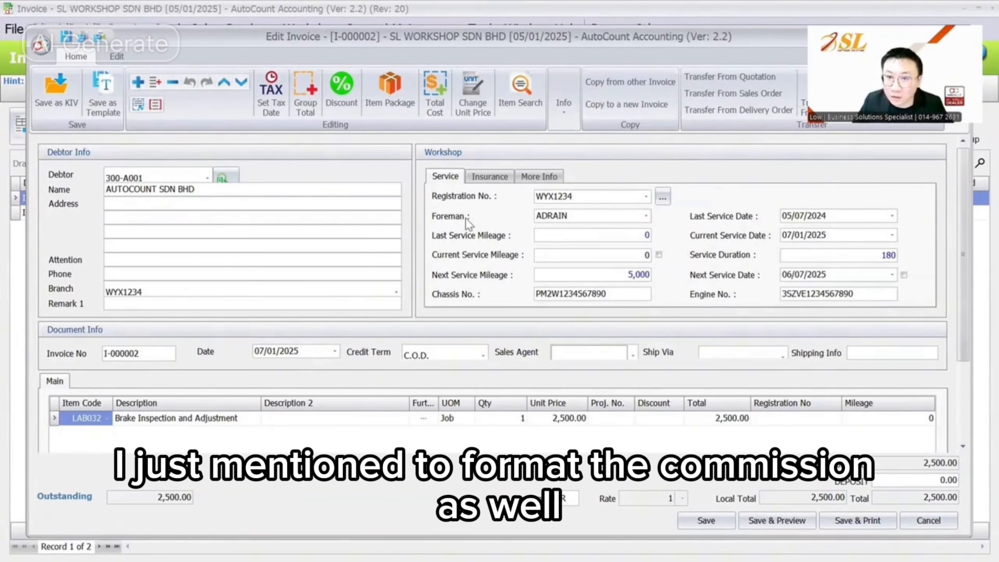
click(533, 177)
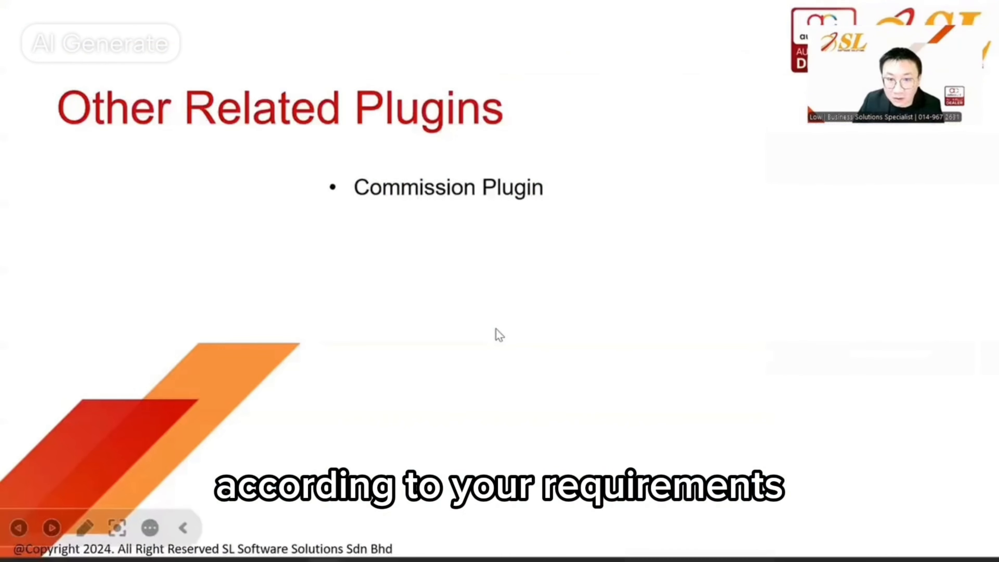
click(495, 328)
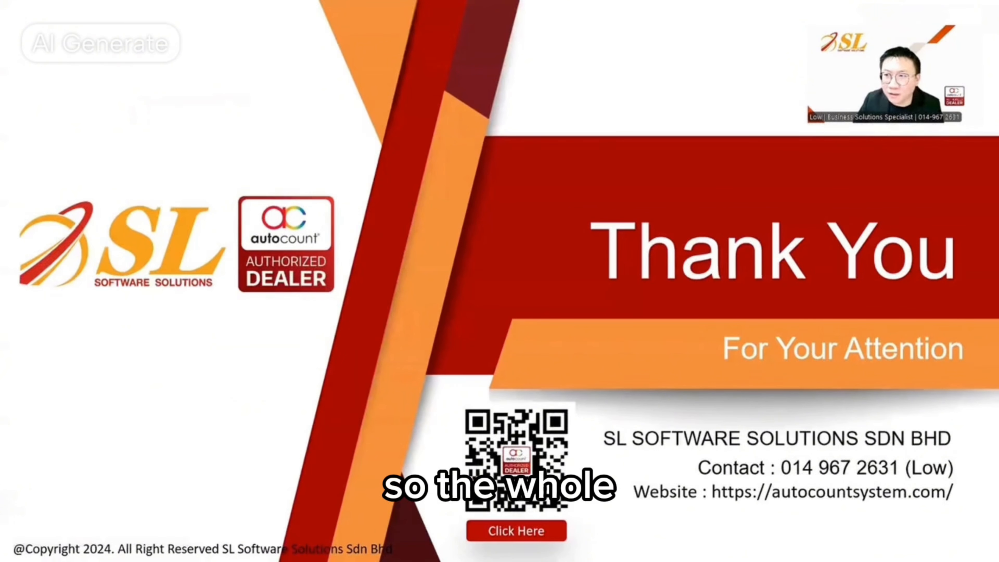